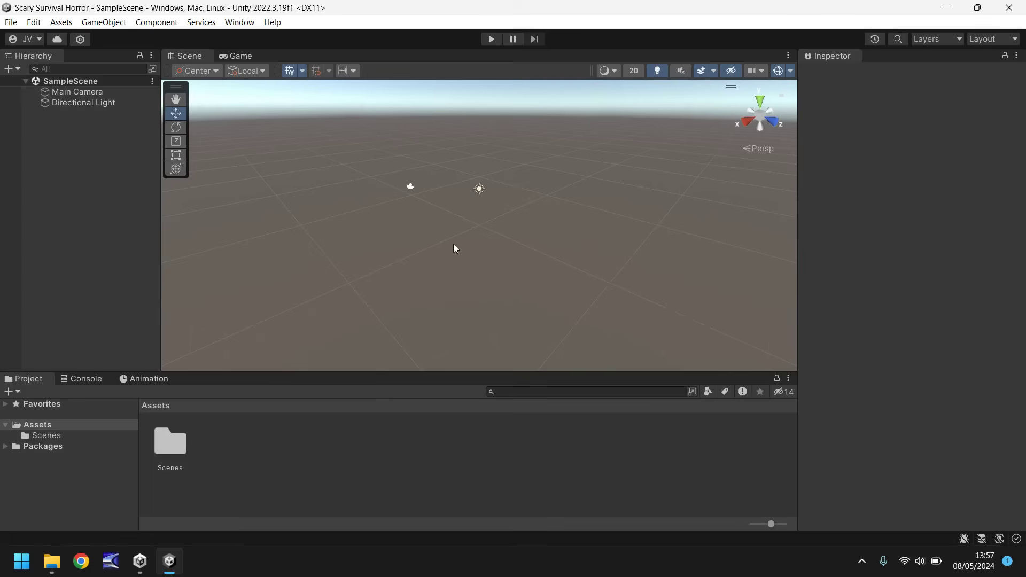
Switch to Unity Hub, check which editor versions are installed, and return to the project list.
click(140, 562)
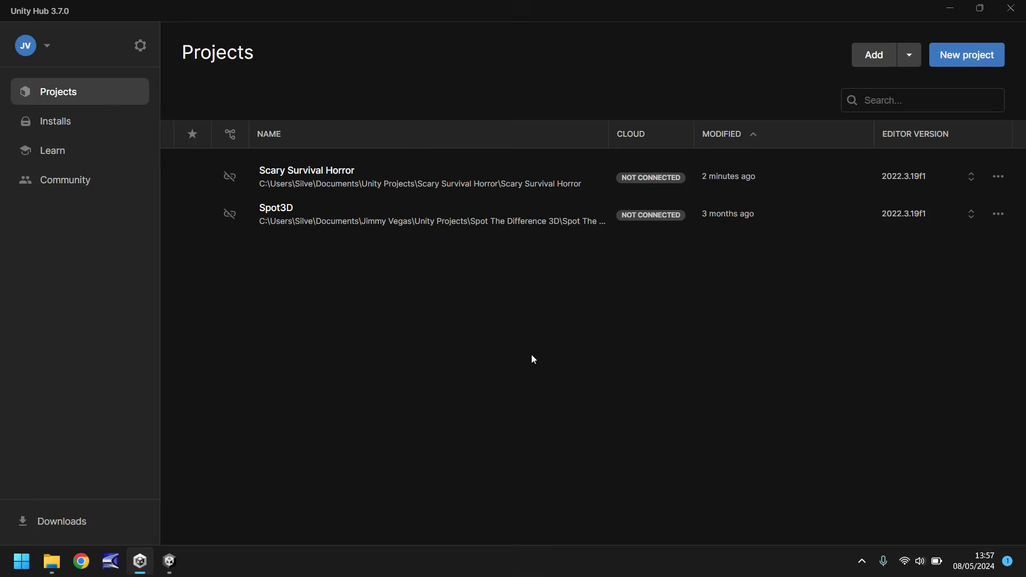
click(62, 125)
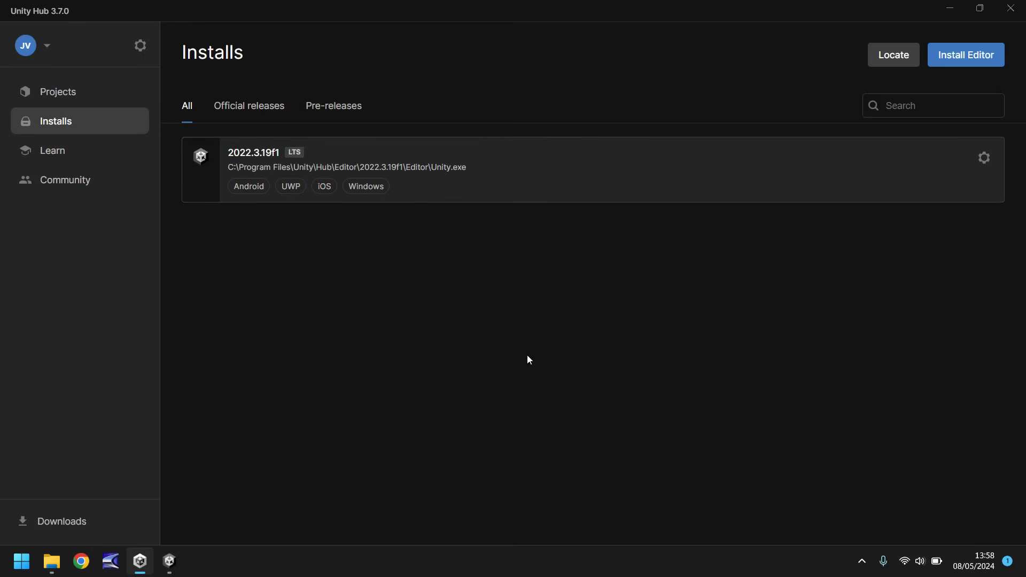
click(59, 93)
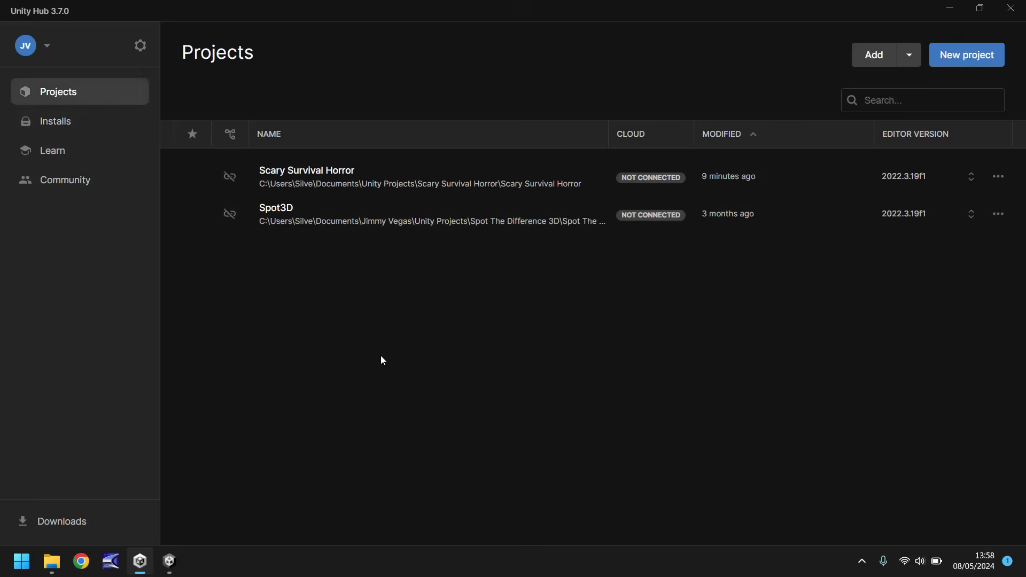
Review the templates and settings for a new project, cancel its creation, and switch back to the Unity editor.
click(966, 56)
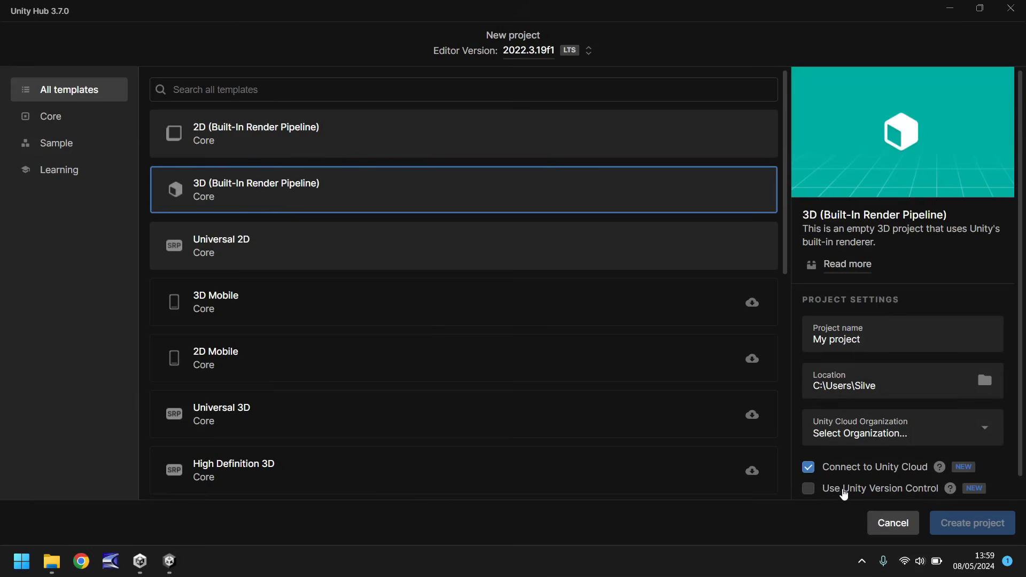
click(892, 523)
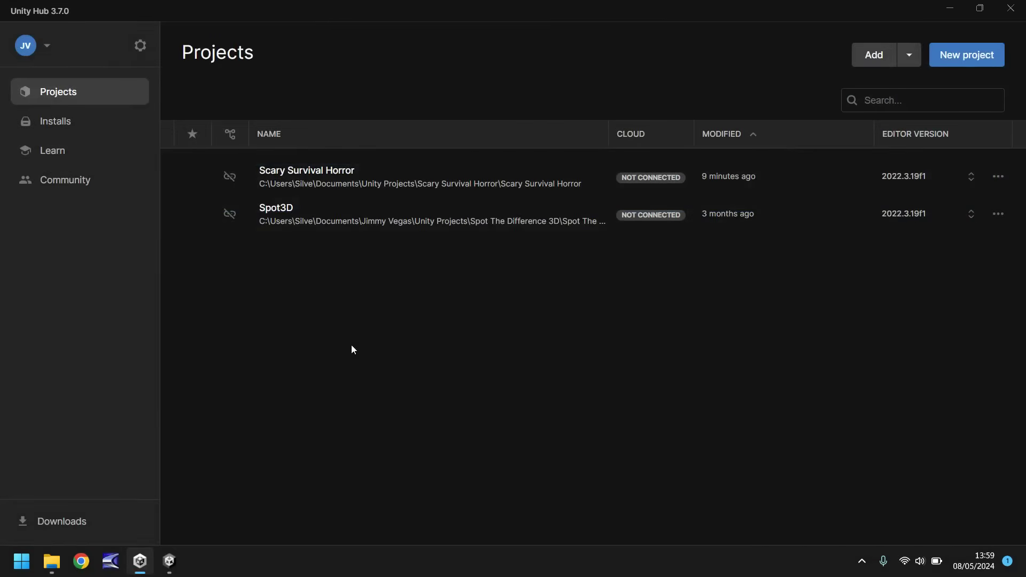
click(169, 561)
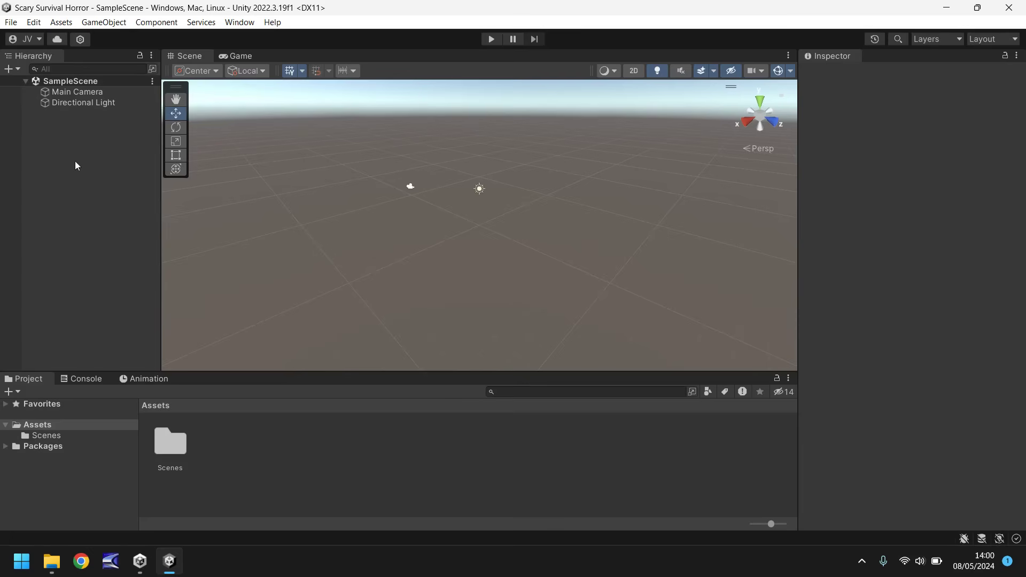
Inspect the components and properties of the Main Camera and the Directional Light in SampleScene.
click(60, 93)
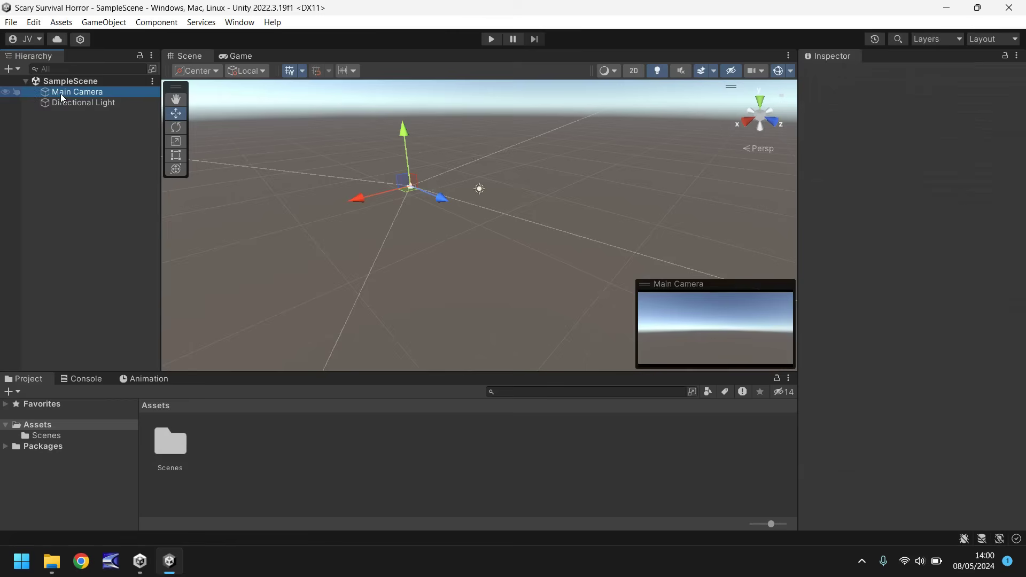
click(63, 104)
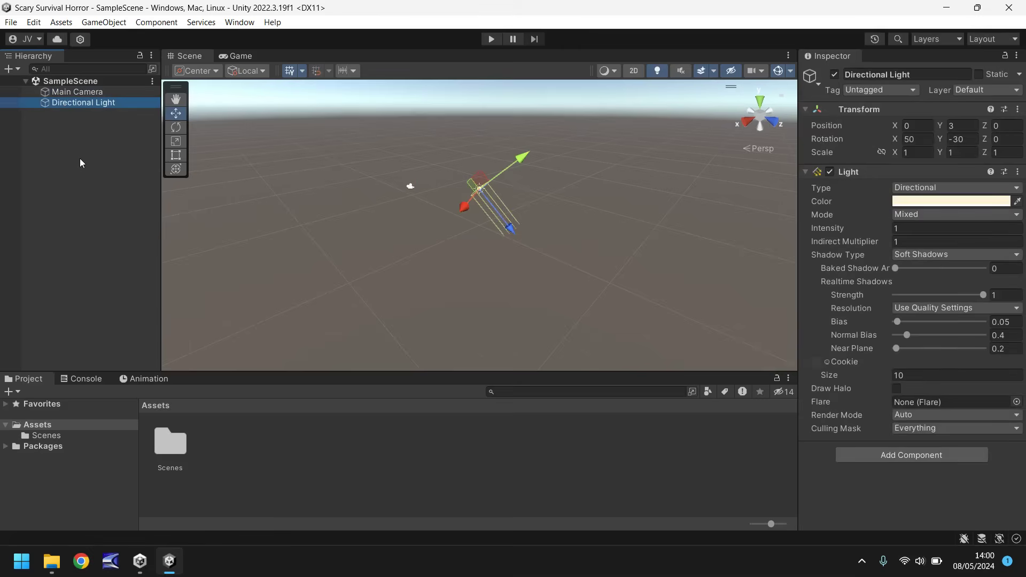
click(80, 94)
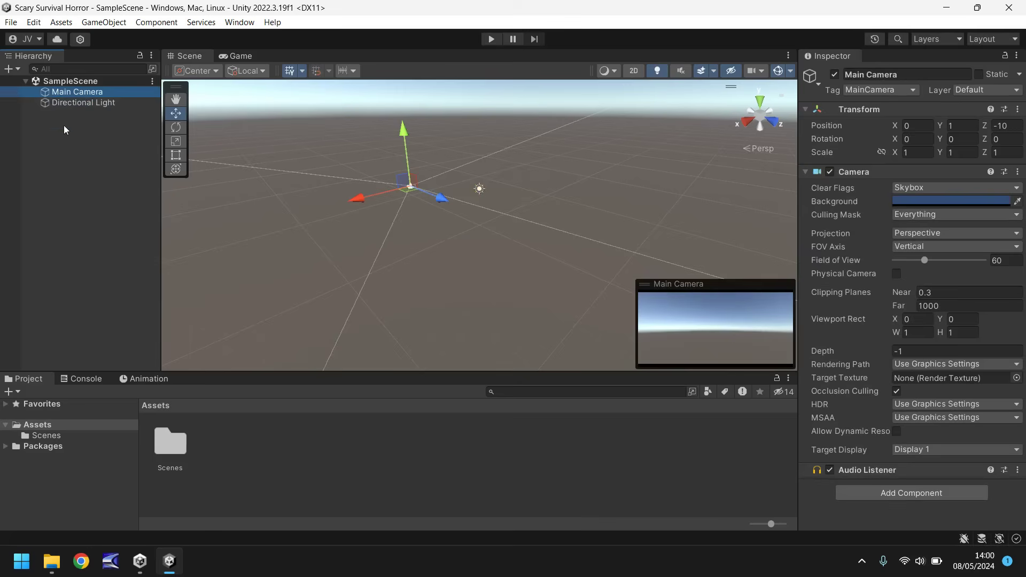
click(66, 105)
click(73, 92)
mouse_move(859, 355)
click(70, 102)
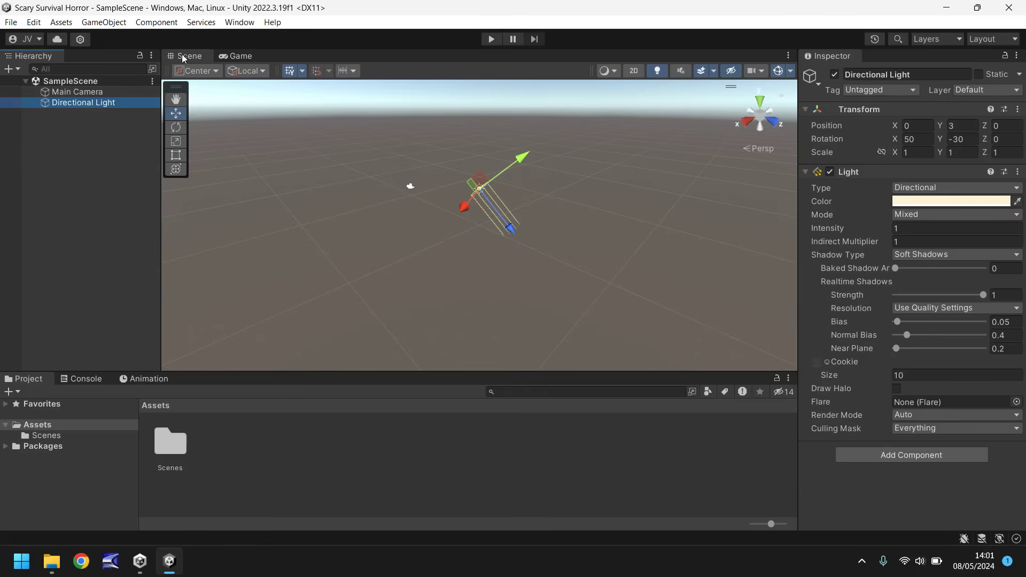
Preview the scene in the Game view, run and stop the game, and return to the Scene view.
click(239, 55)
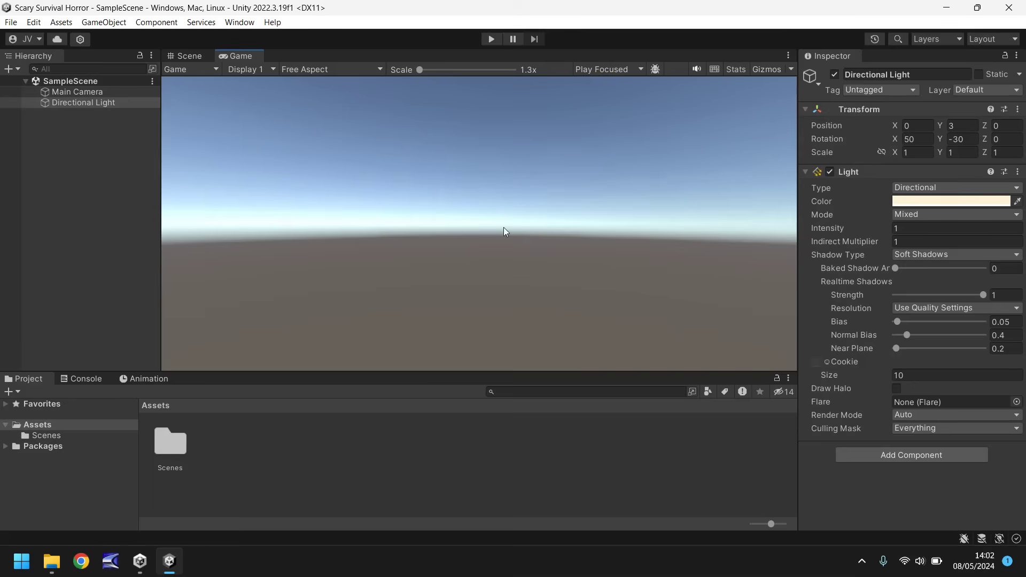
click(491, 39)
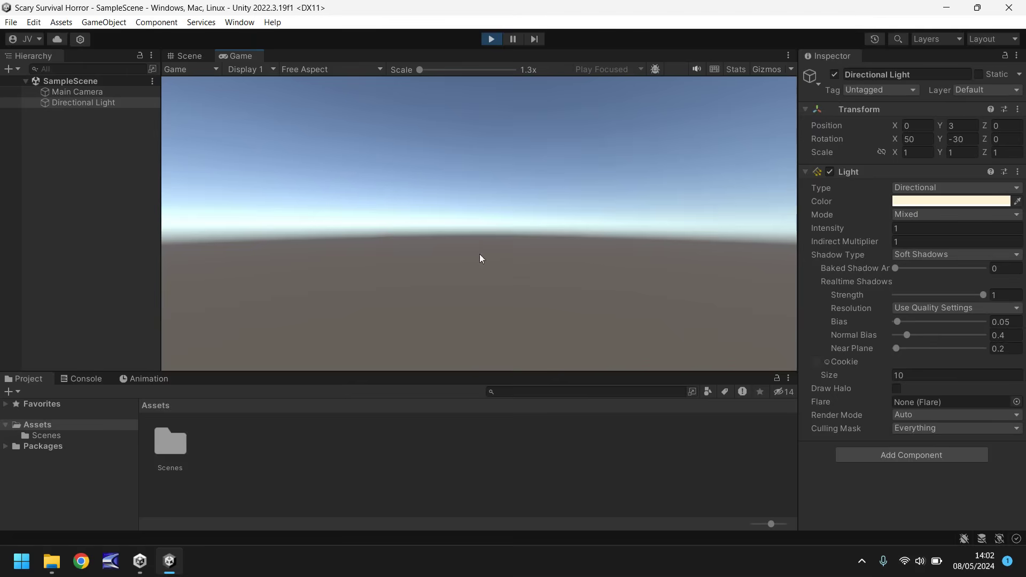
click(490, 41)
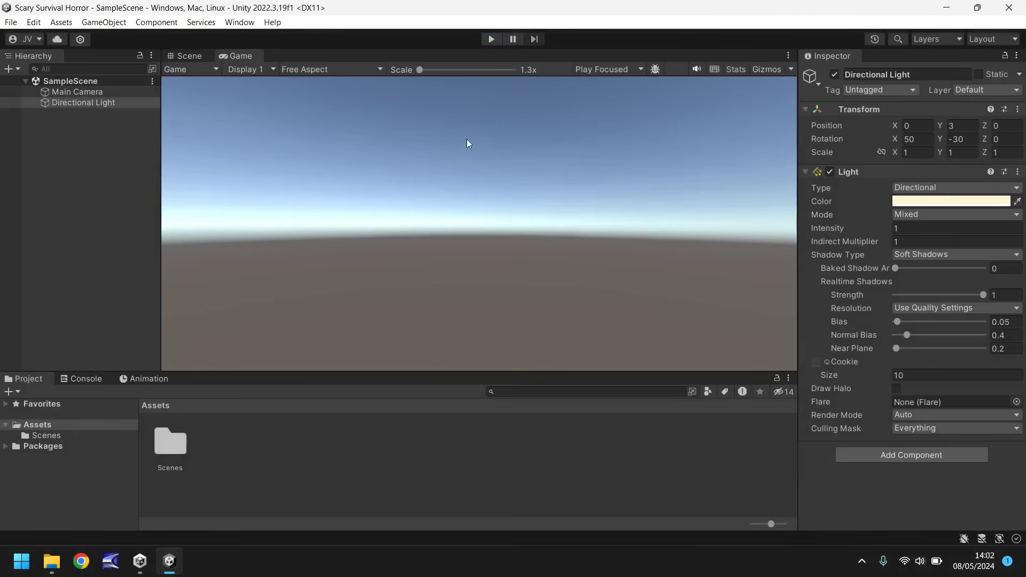
click(198, 55)
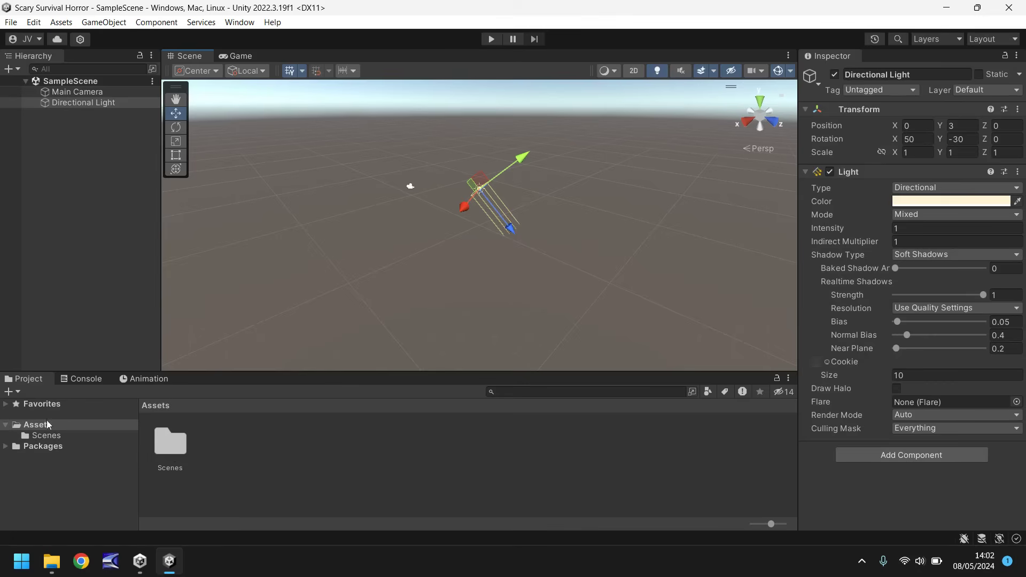
Look at the Console and Animation windows, and return to the project's assets.
click(81, 379)
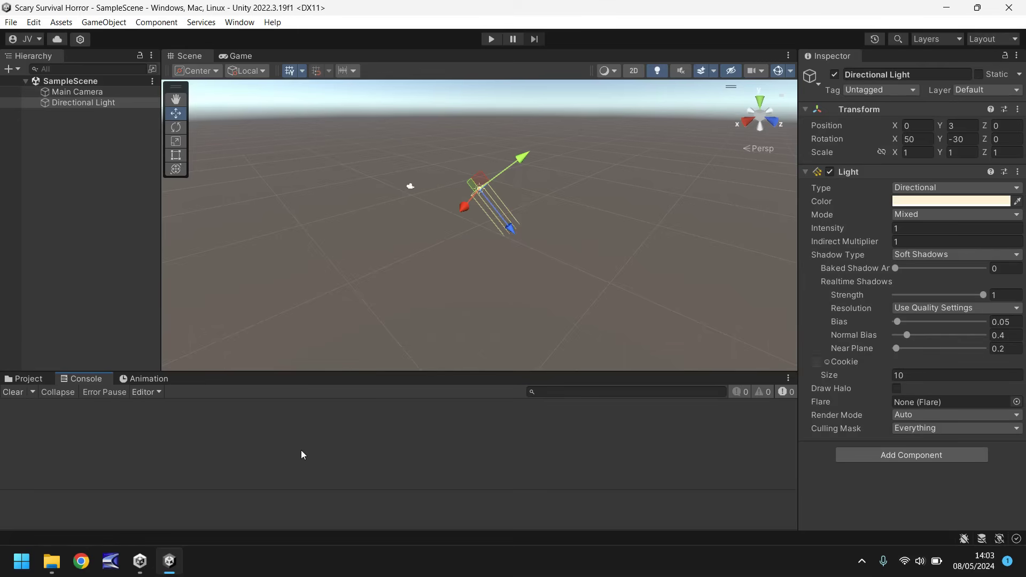
click(145, 379)
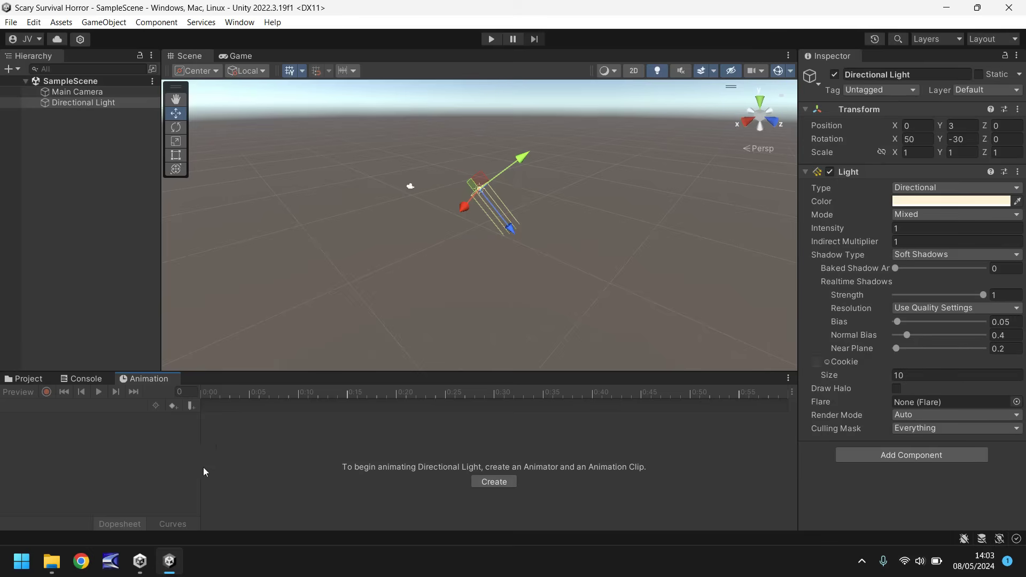
click(29, 380)
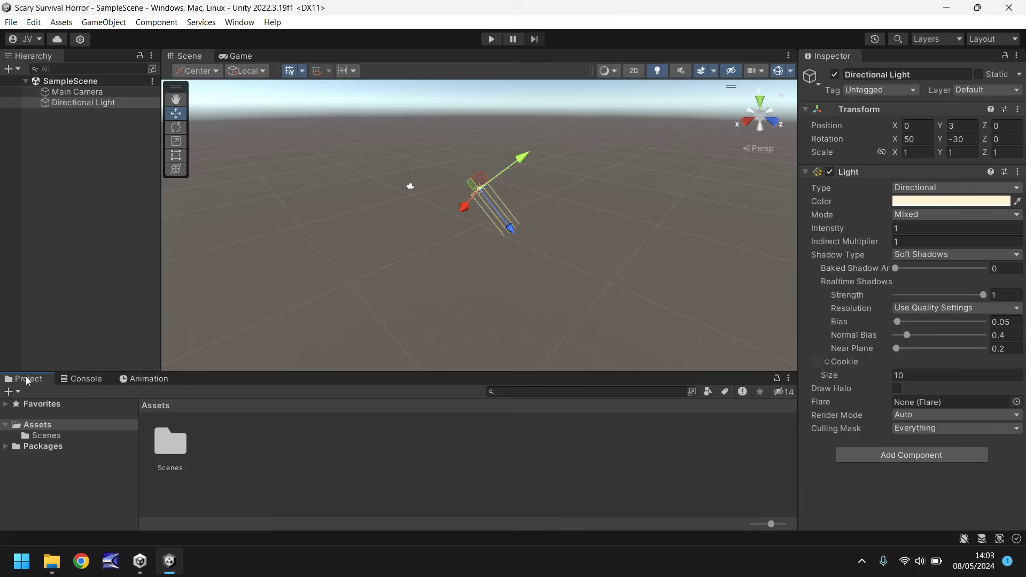
Widen the Hierarchy and Inspector areas of the editor layout slightly.
mouse_move(162, 295)
mouse_down()
mouse_move(250, 300)
mouse_move(174, 298)
mouse_up()
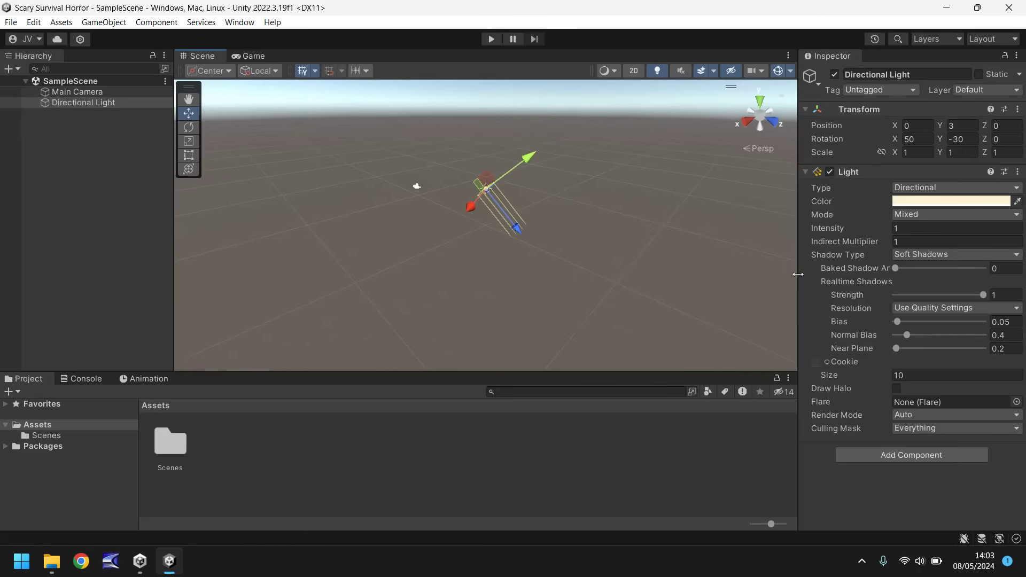
mouse_move(798, 274)
mouse_down()
mouse_move(749, 275)
mouse_move(796, 274)
mouse_up()
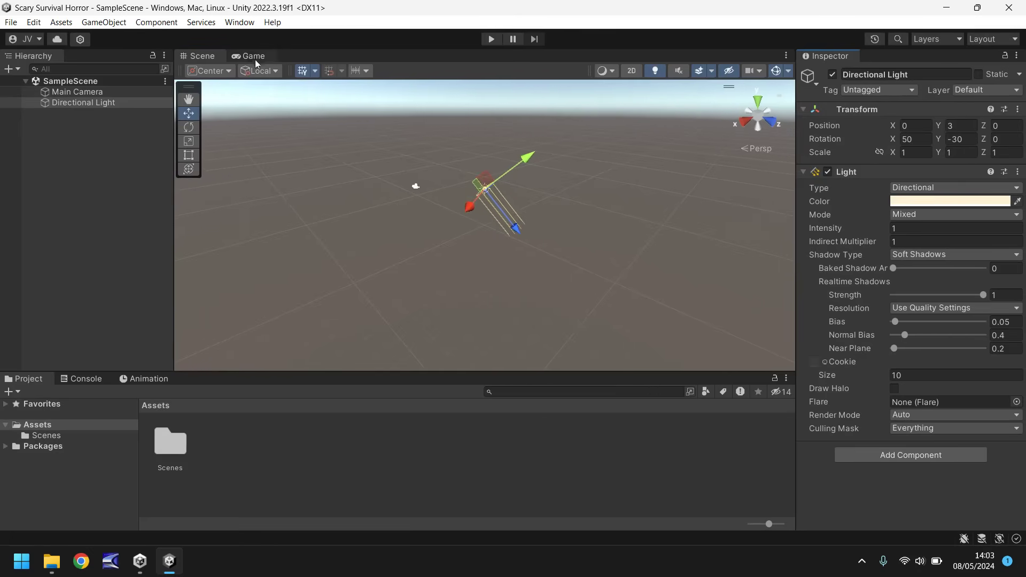
Detach the Game view as a floating window, dock it back beside the Scene view, and return to the Scene view.
drag(255, 59, 482, 226)
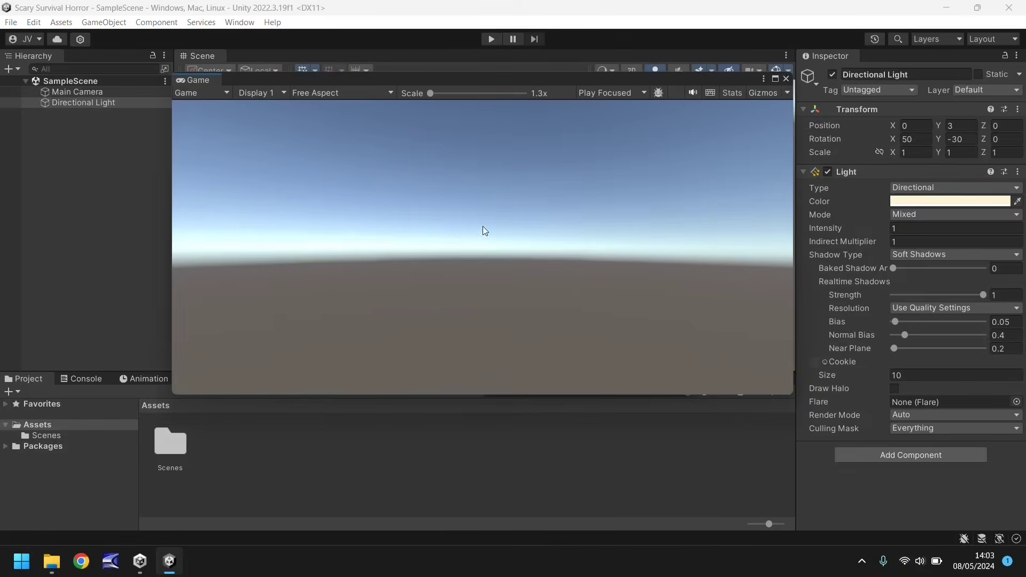
drag(381, 75, 460, 174)
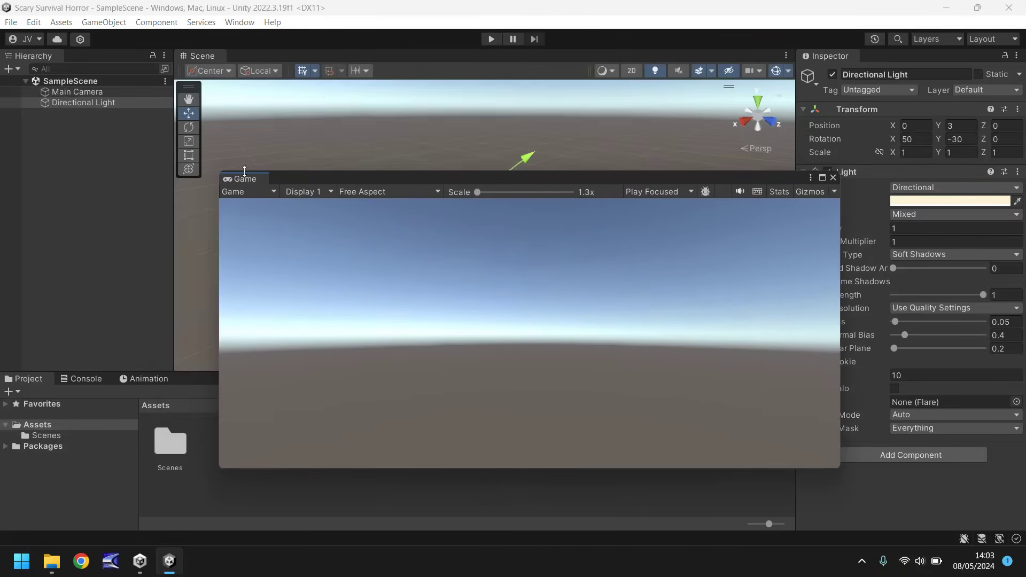
drag(243, 178, 241, 59)
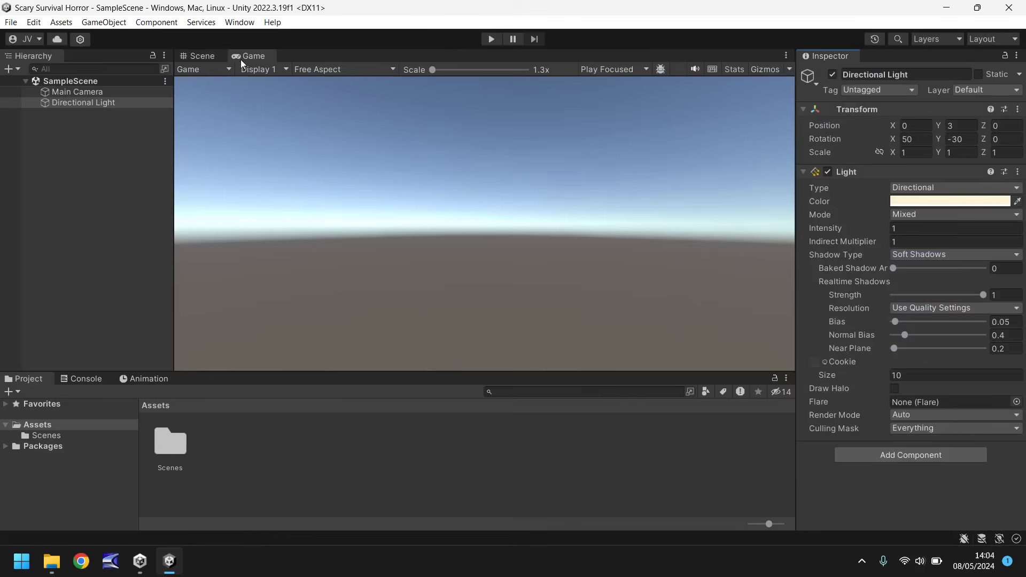
click(199, 56)
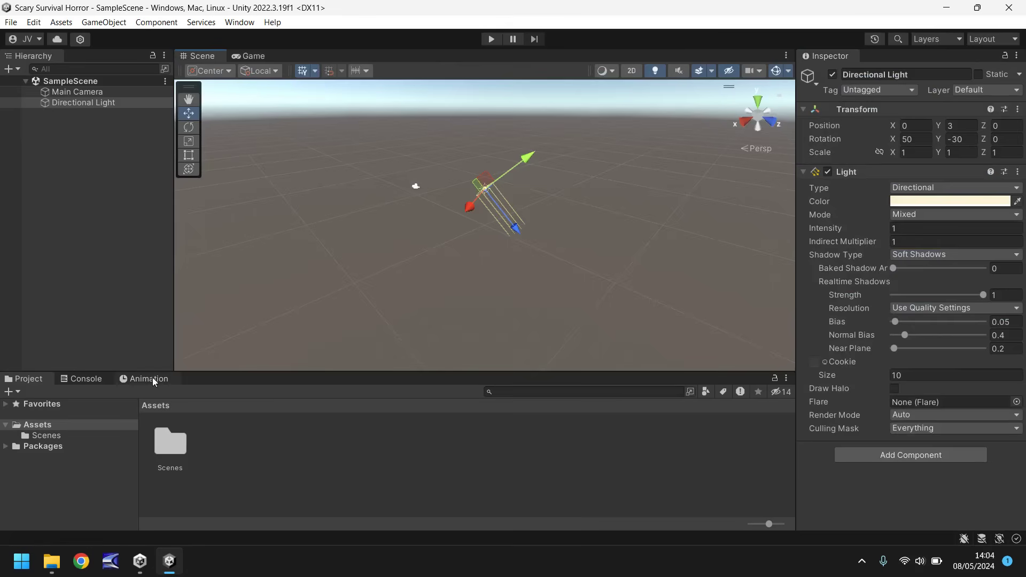
Check which window types can be added beside the Project window, view the Animation window, and return to the project's assets.
click(786, 378)
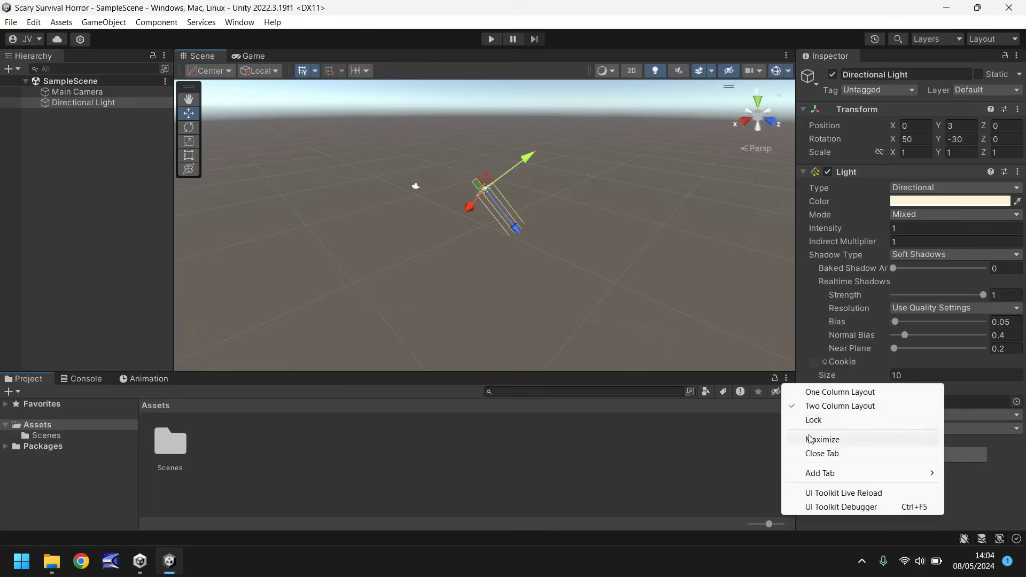
mouse_move(813, 476)
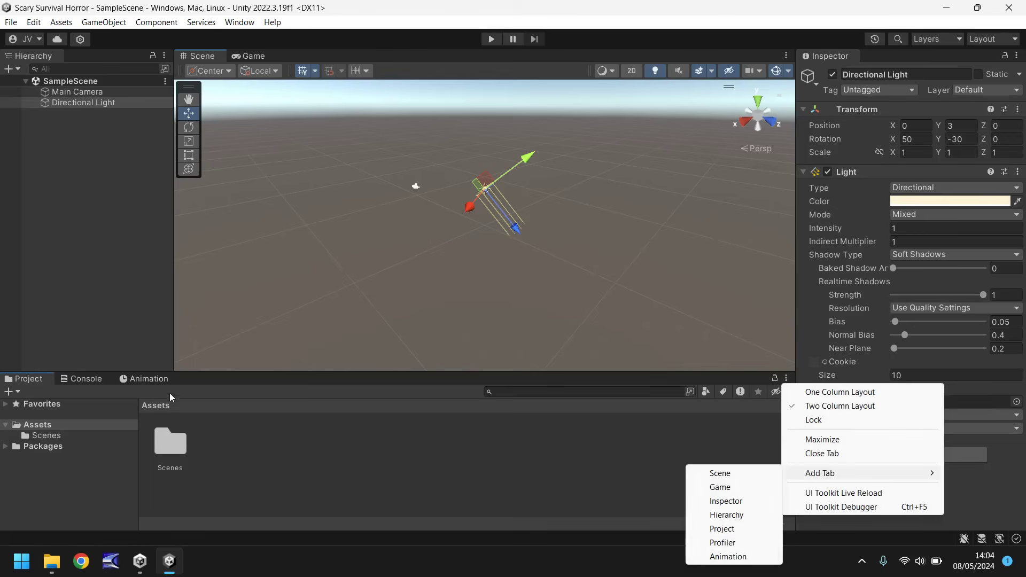
click(725, 556)
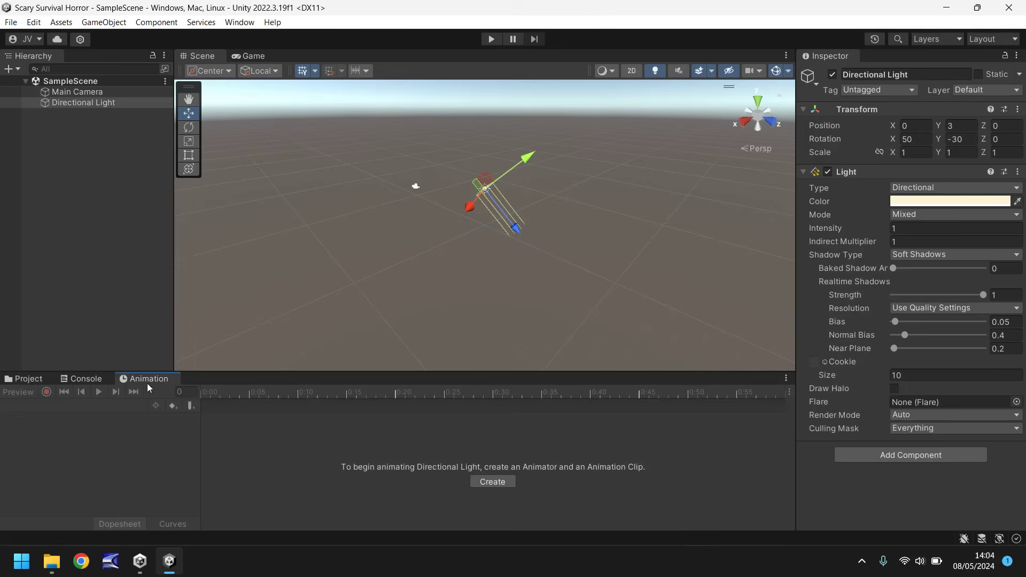
click(29, 379)
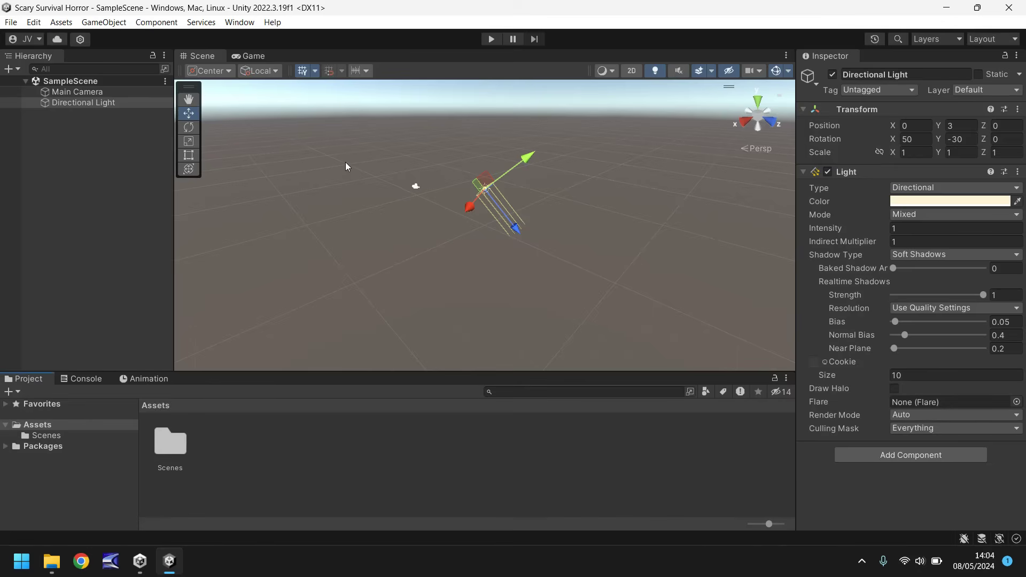
Open the project's Build Settings and look over the available target platforms.
click(16, 23)
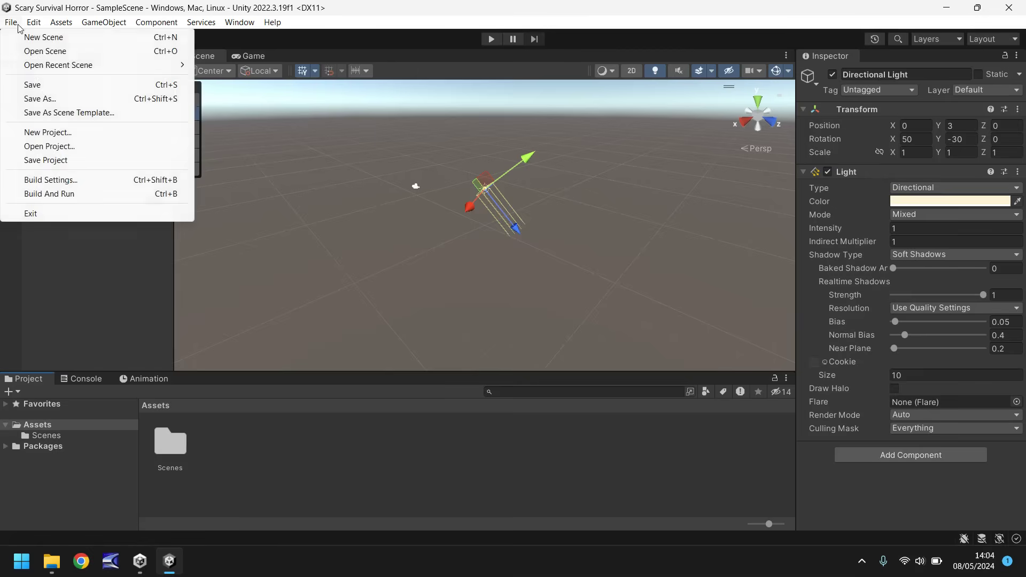
click(81, 181)
drag(328, 157, 390, 84)
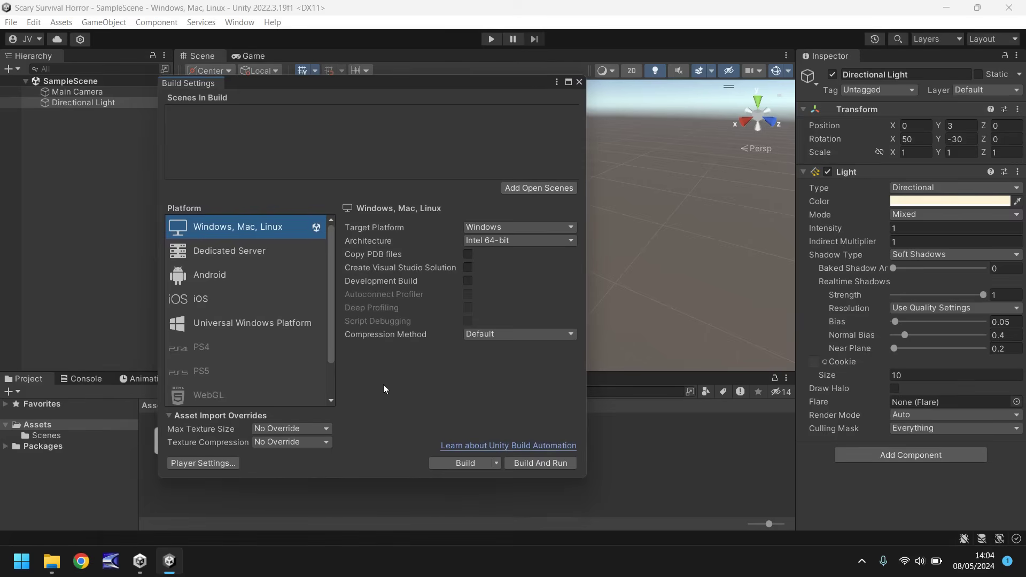
scroll(220, 325, down, 2)
scroll(229, 342, up, 2)
Compare the build options for PS4, Android and Windows, Mac, Linux without switching platform, and close the Build Settings.
click(209, 350)
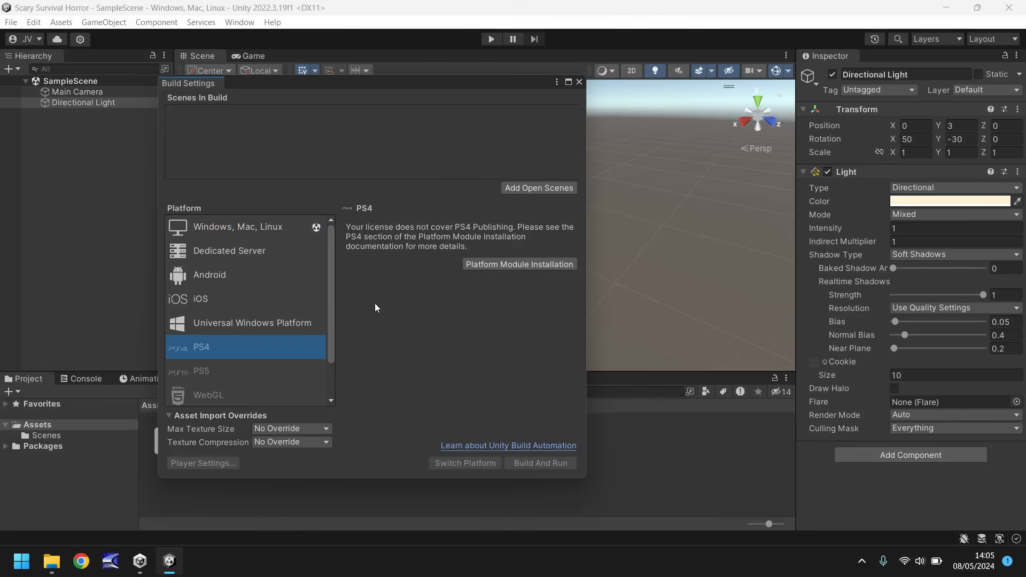
click(226, 229)
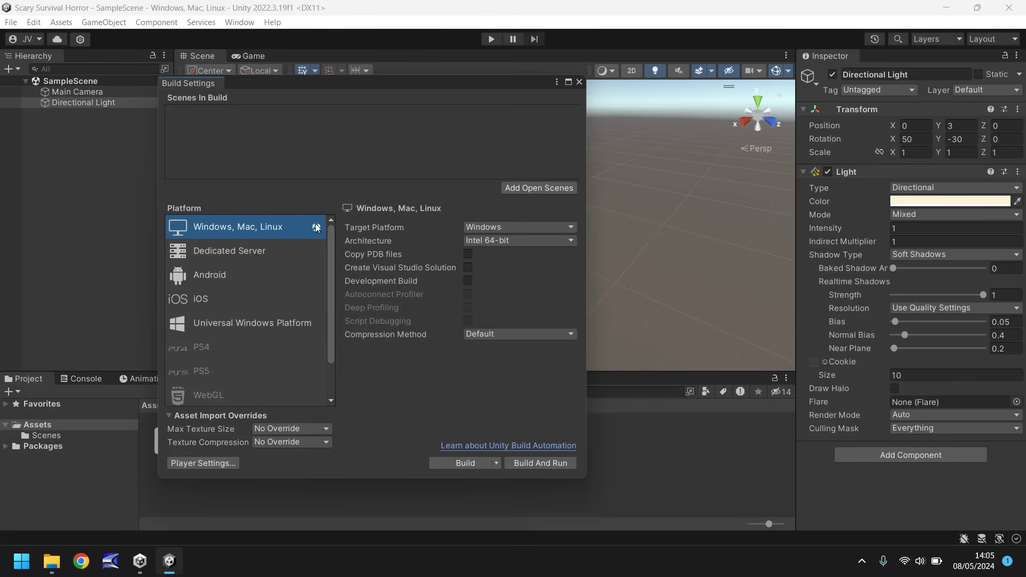
click(213, 273)
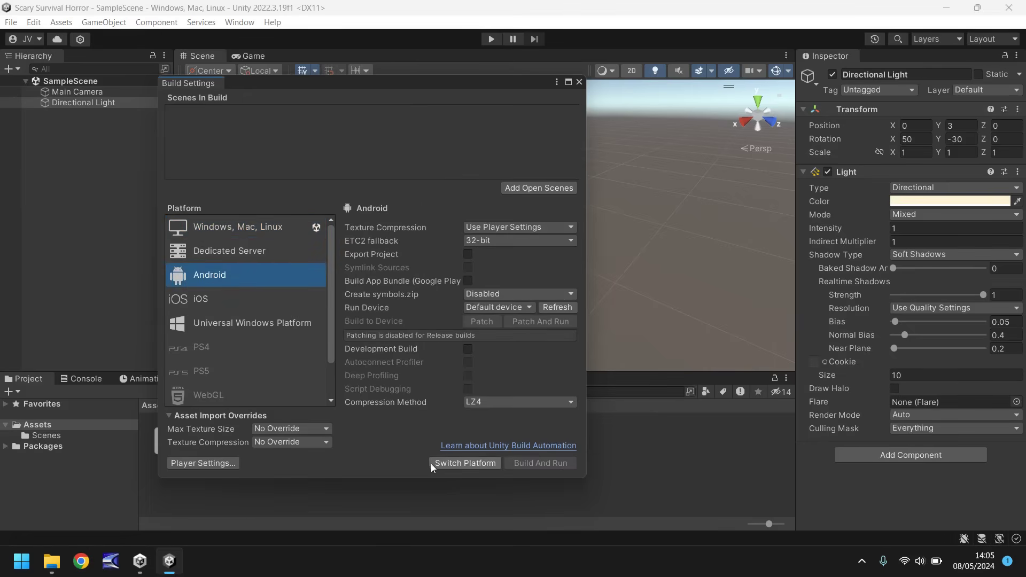
click(236, 228)
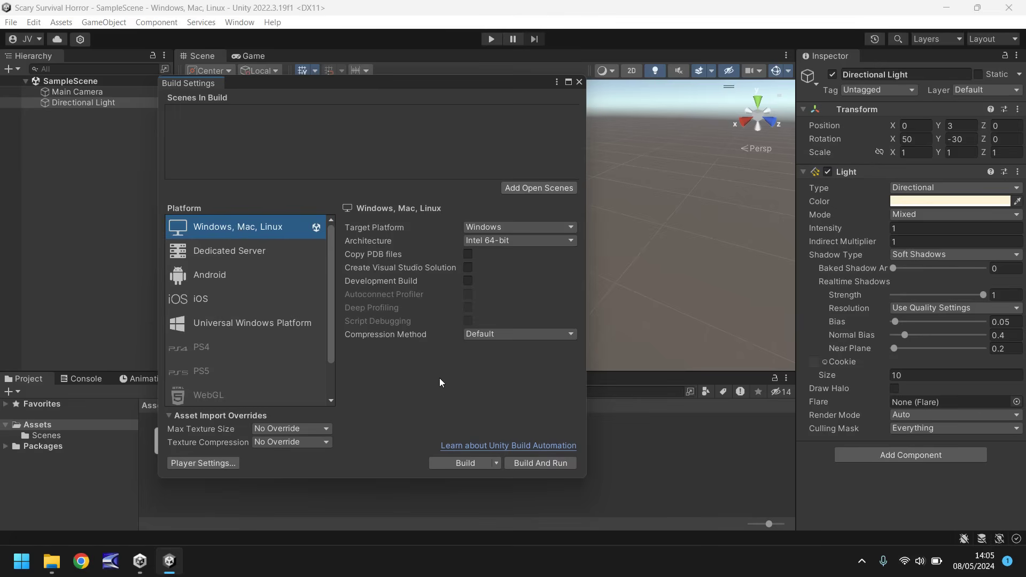
click(579, 82)
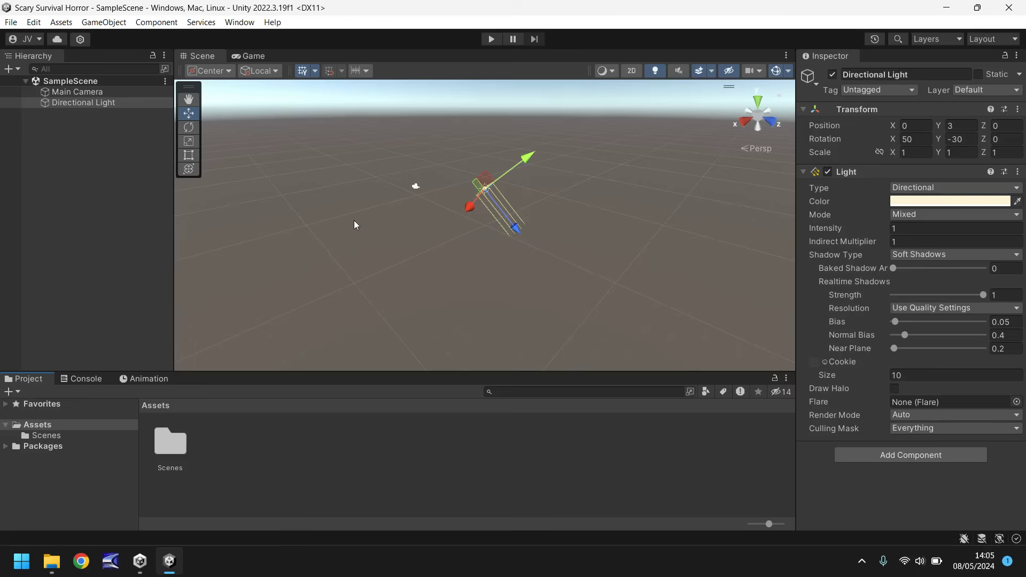
Add a 3D cube to the scene and name it Ground.
click(110, 23)
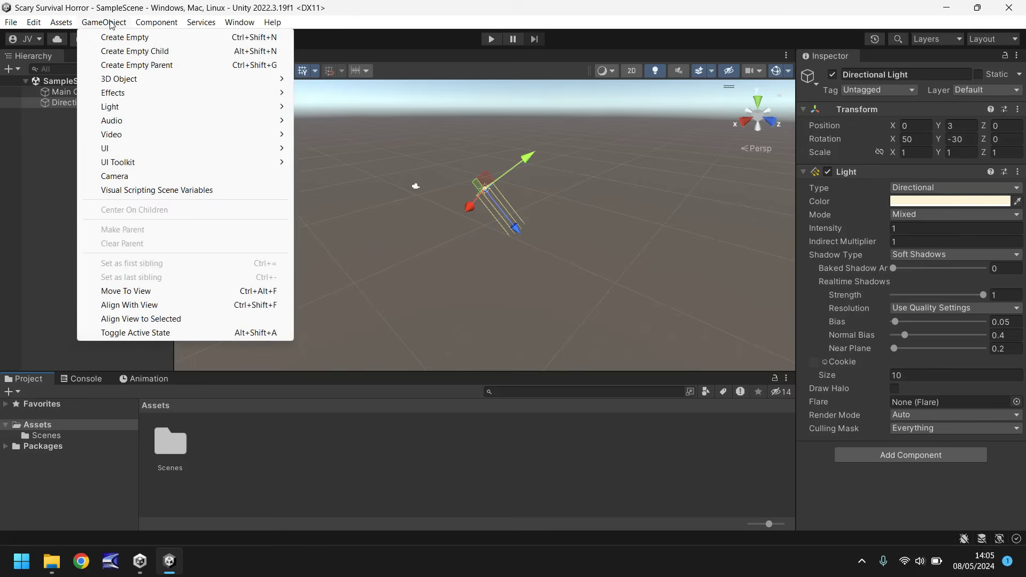
mouse_move(139, 81)
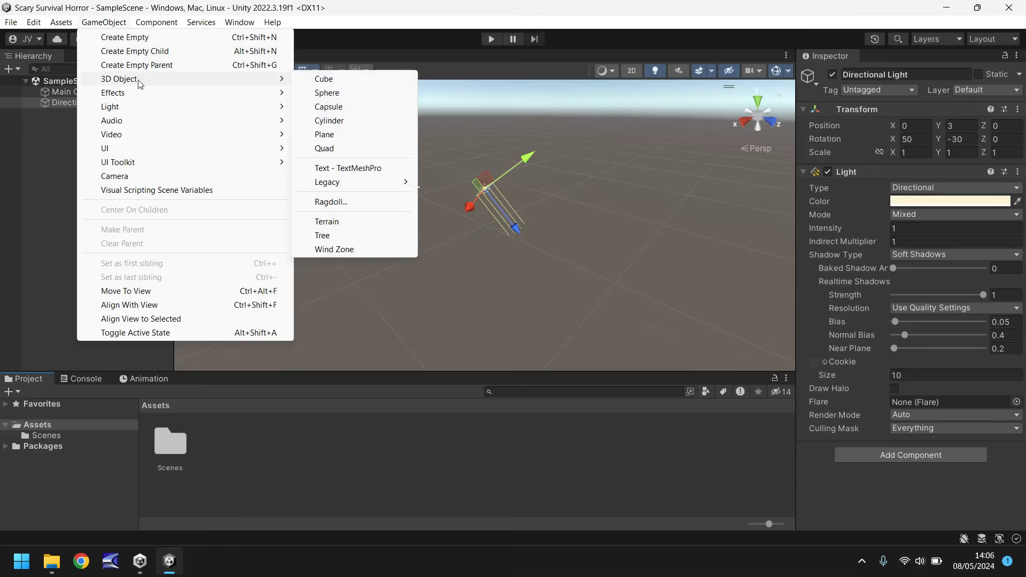
click(354, 79)
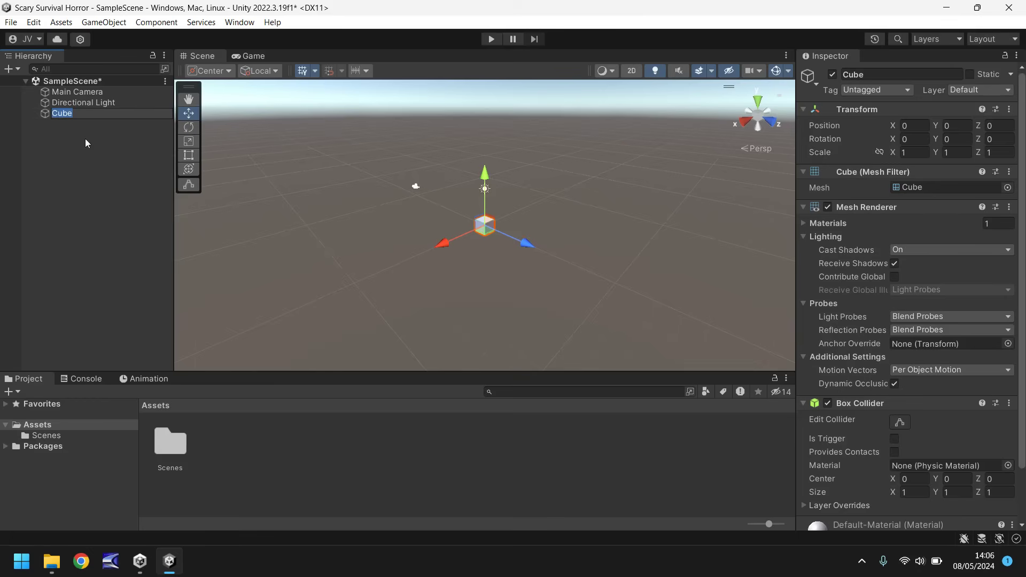
text(round)
key(Return)
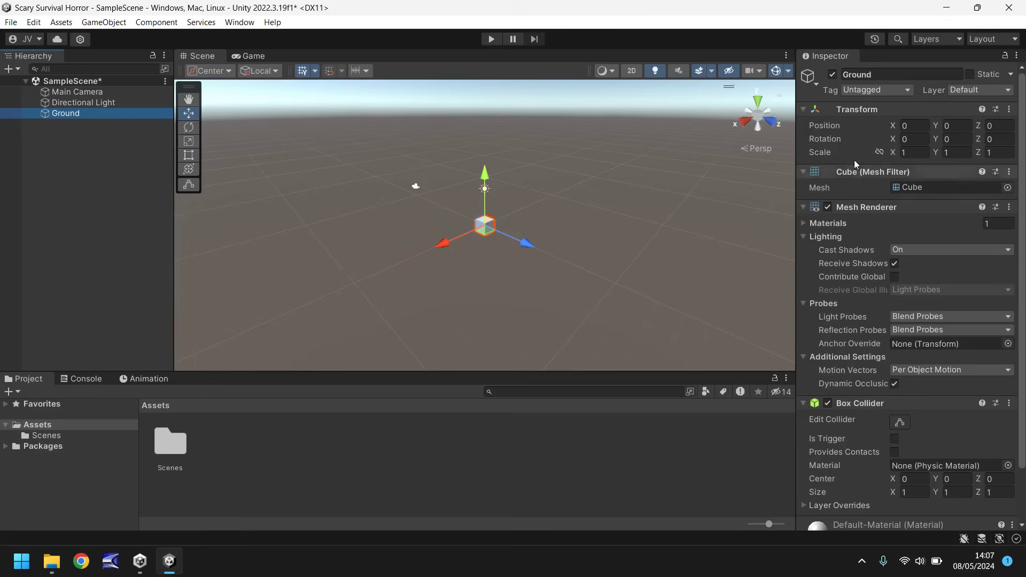
Set the Ground's scale to 10 on both the X and Z axes.
click(915, 152)
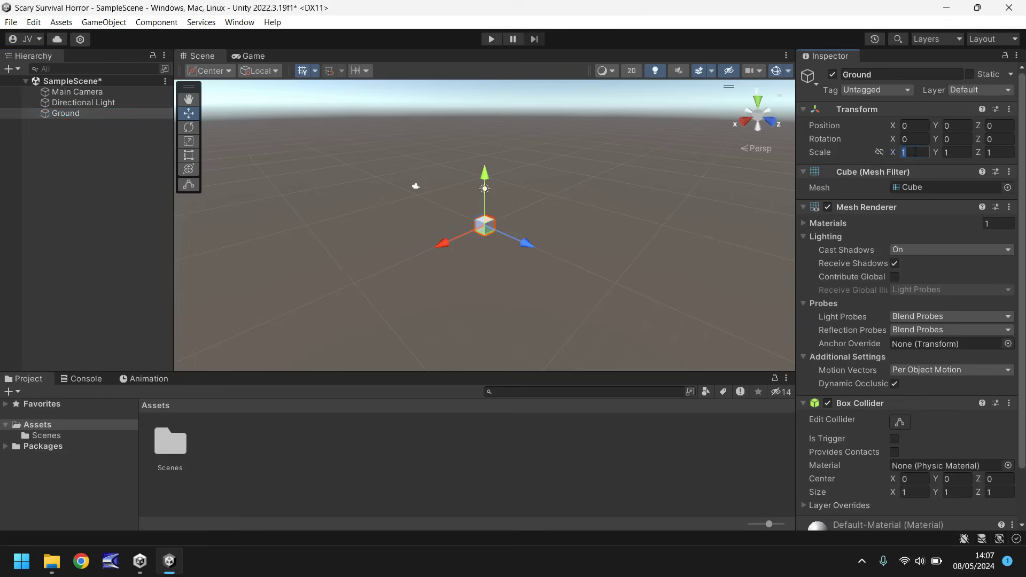
text(10)
key(Tab)
key(Tab)
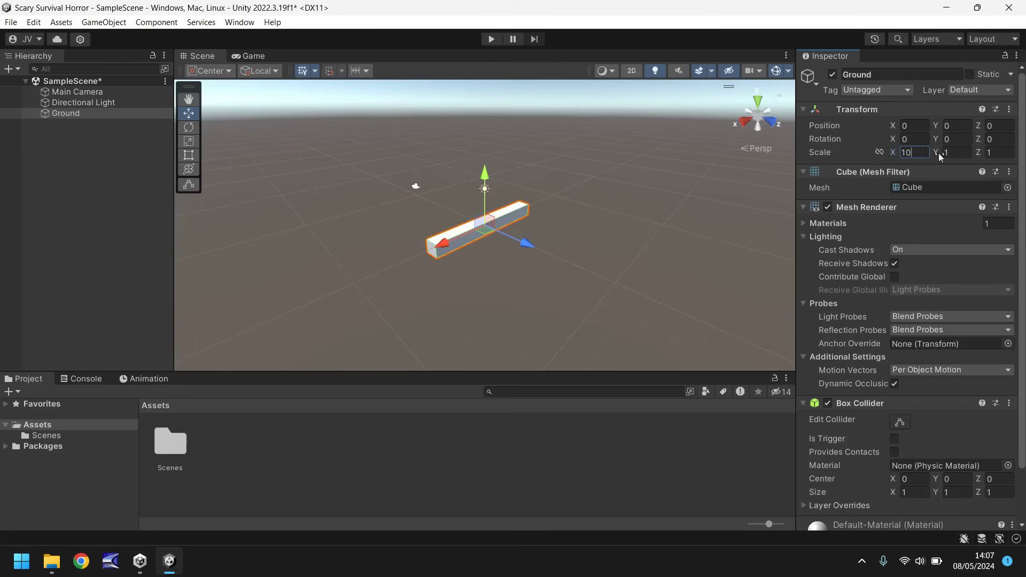
text(10)
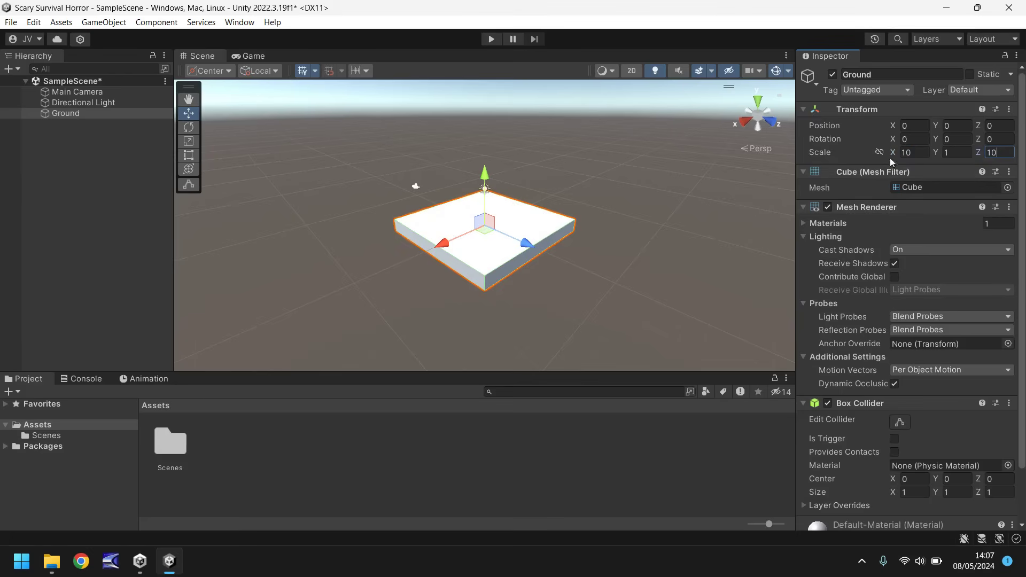
Set the Ground's scale to 20 on the X axis and 50 on the Z axis.
drag(891, 152, 3, 146)
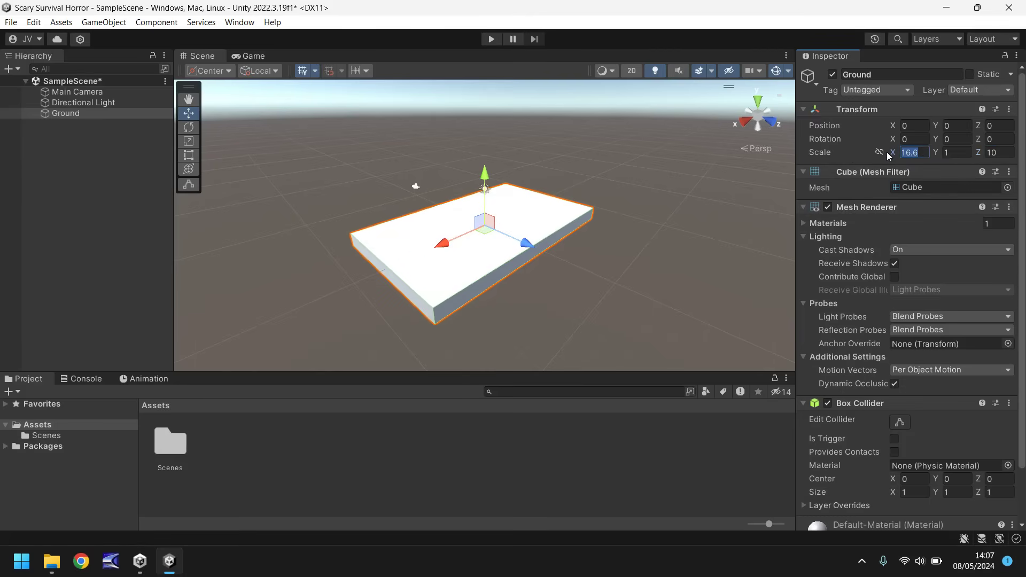
text(20)
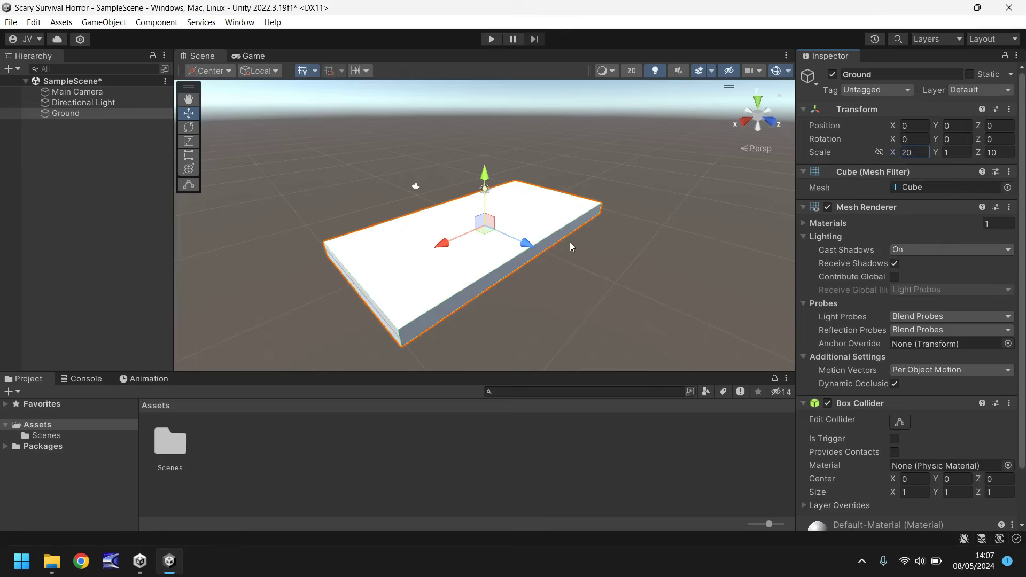
click(997, 153)
text(50)
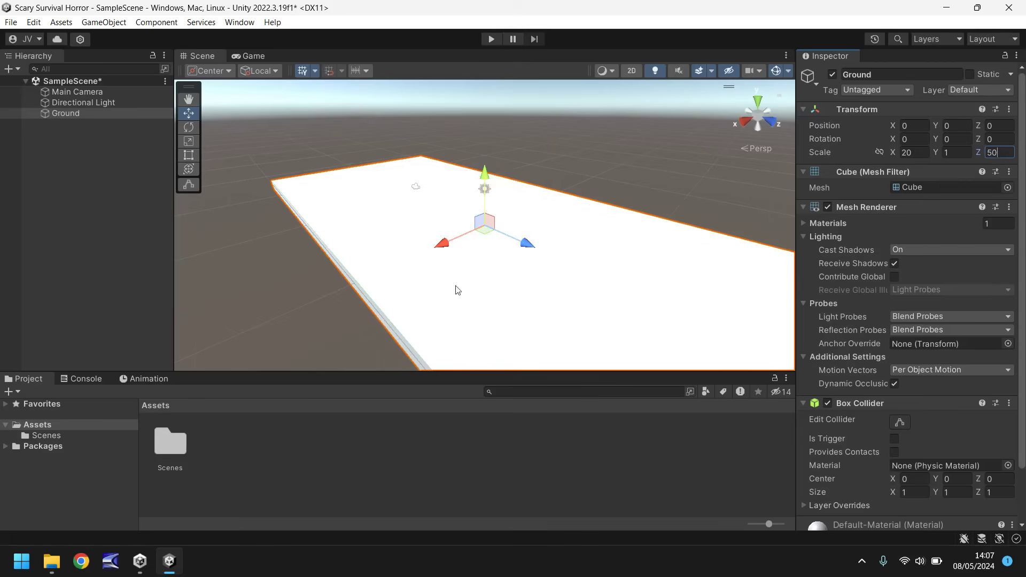
Try tilting the Ground about its X axis and reset its X rotation to 0.
scroll(535, 195, down, 5)
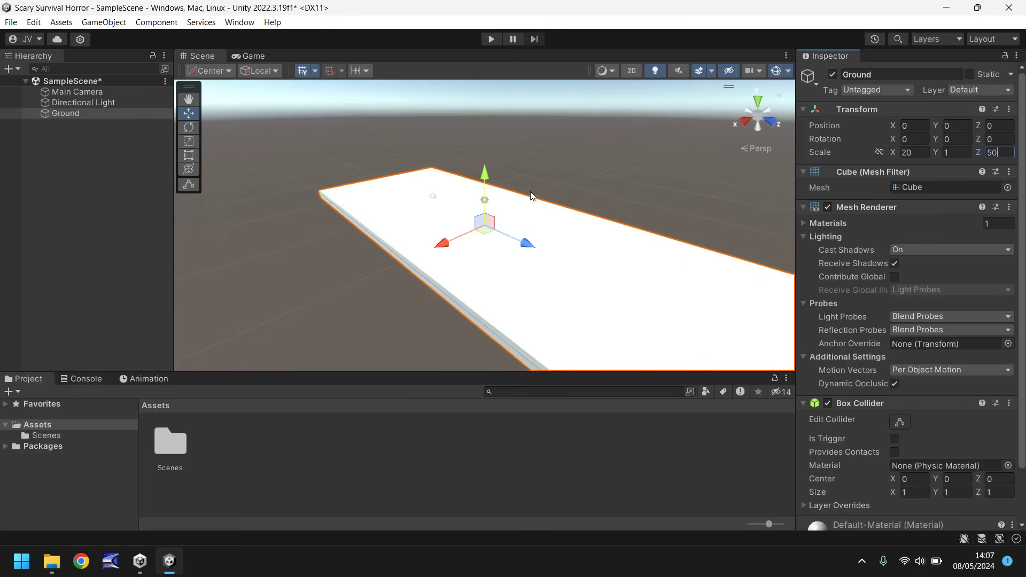
scroll(519, 187, down, 2)
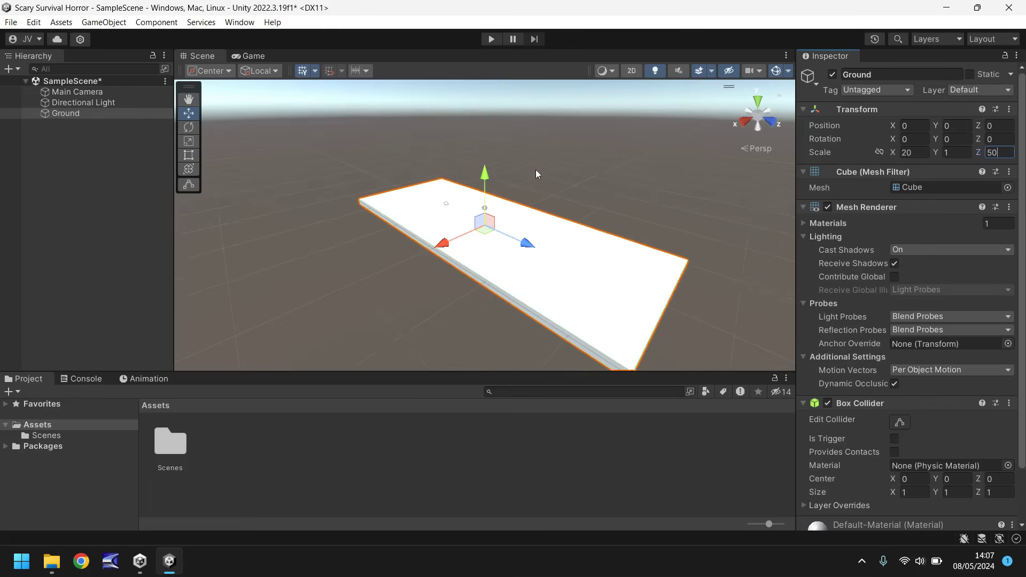
middle_drag(556, 167, 477, 182)
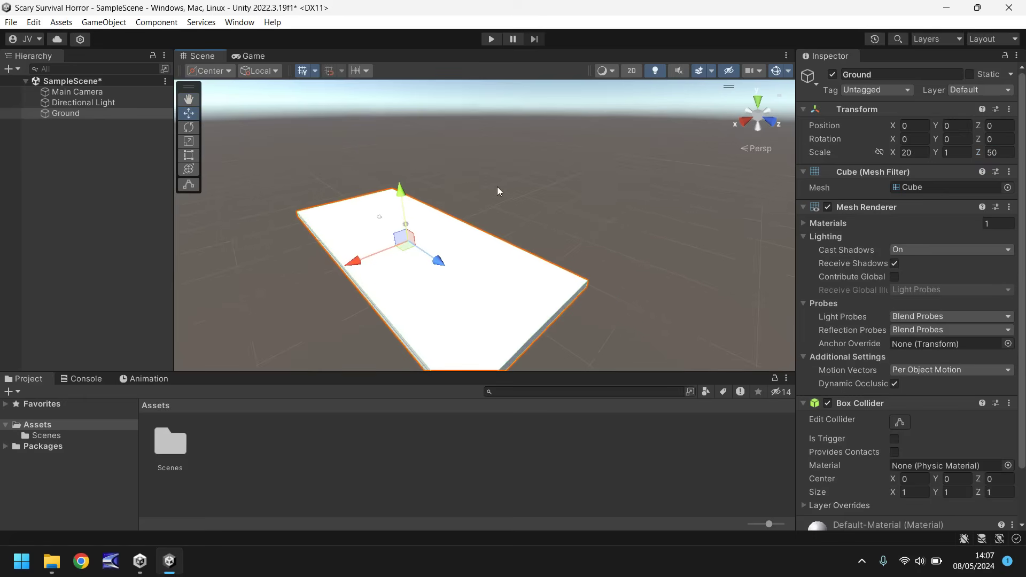
right_drag(524, 184, 452, 221)
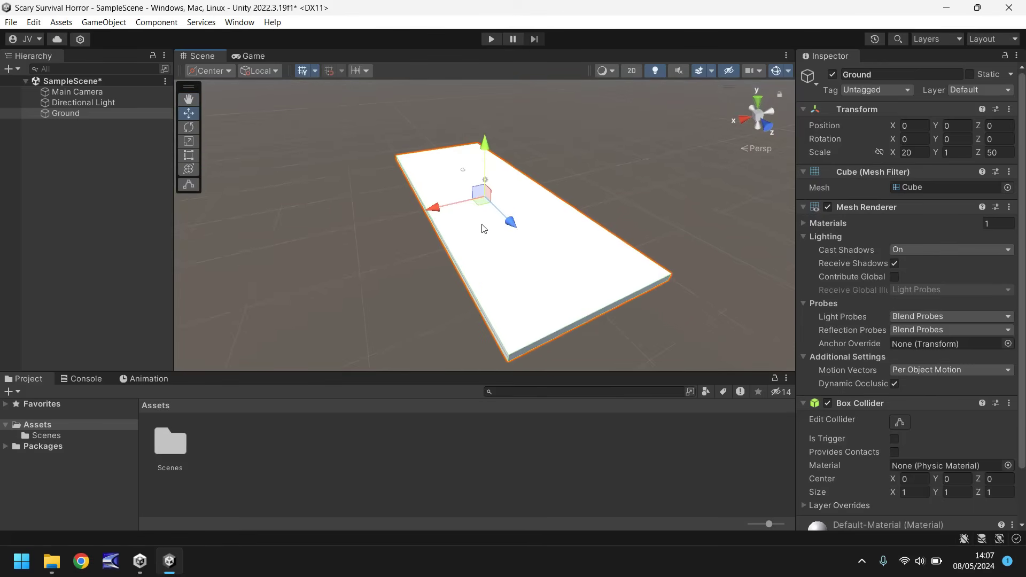
double_click(78, 113)
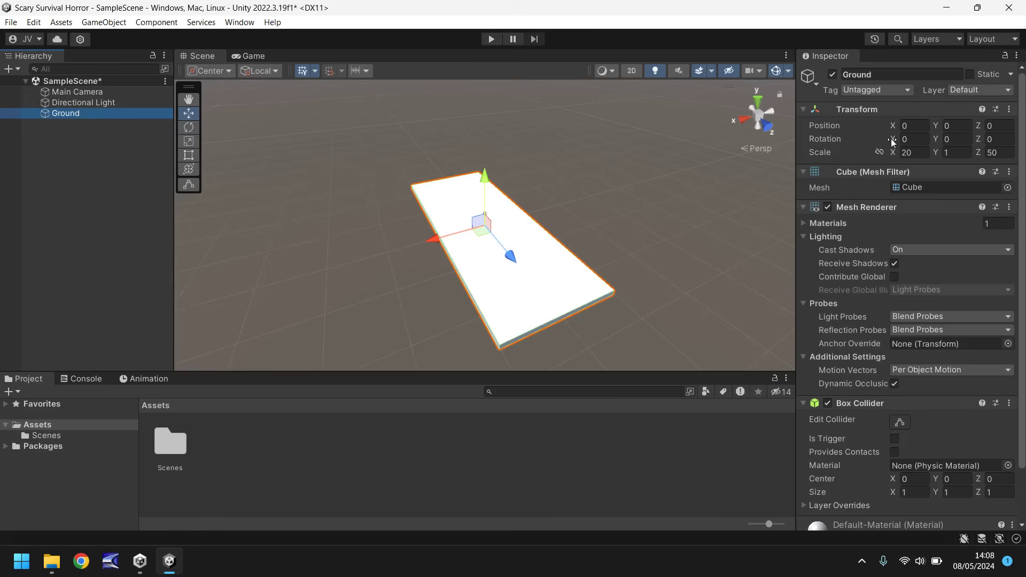
drag(891, 141, 332, 144)
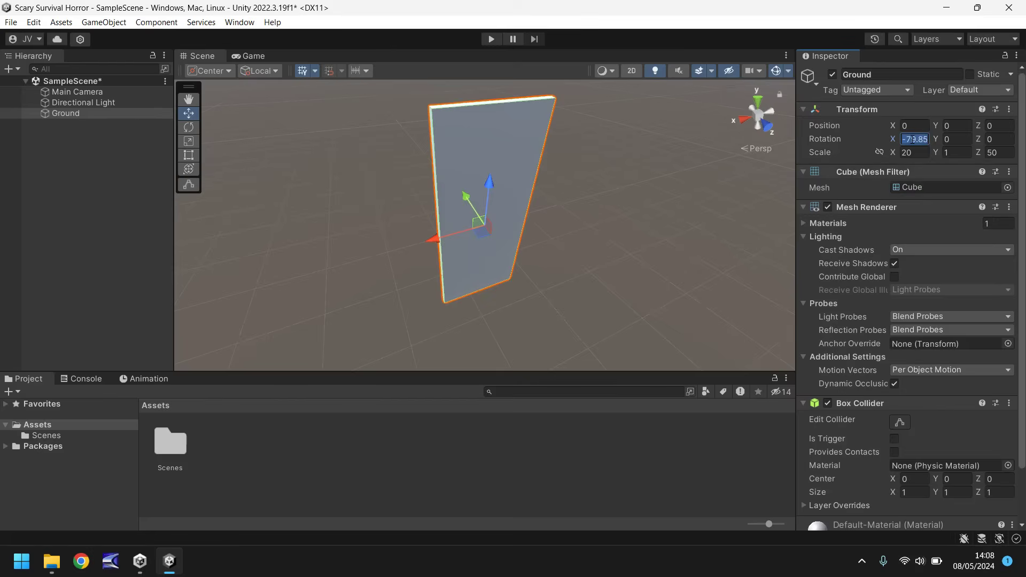
text(0)
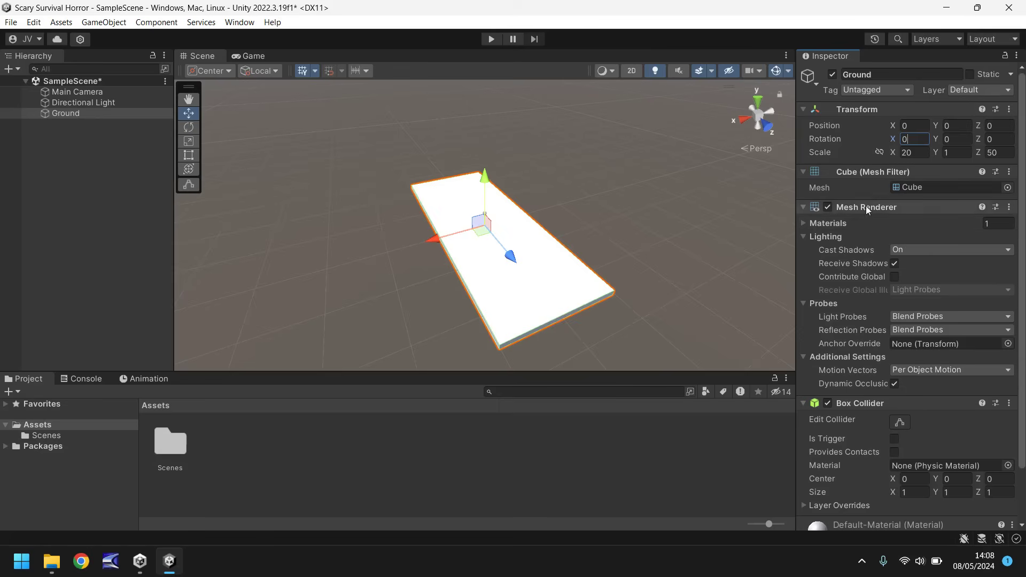
scroll(868, 209, down, 3)
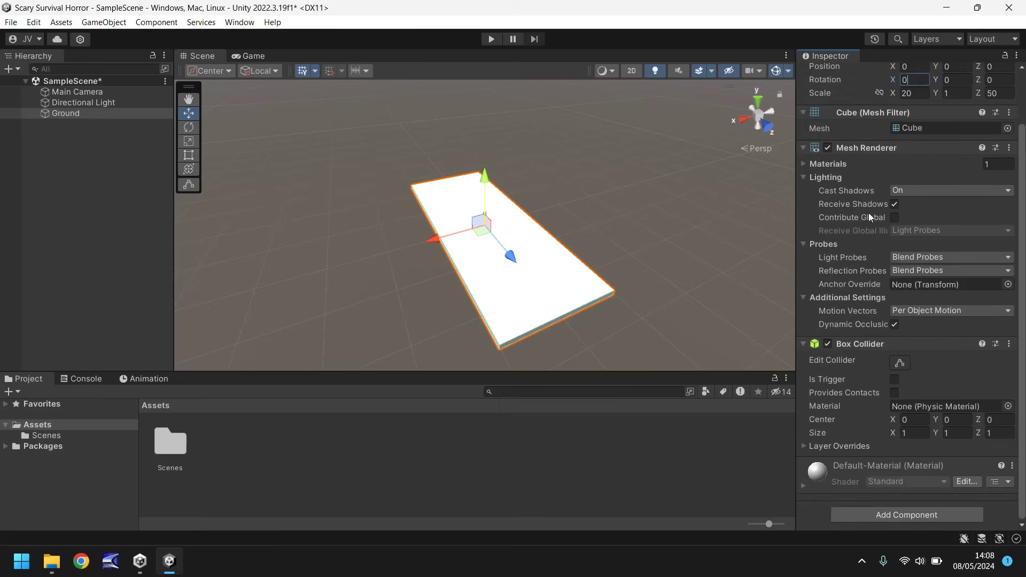
scroll(854, 219, up, 3)
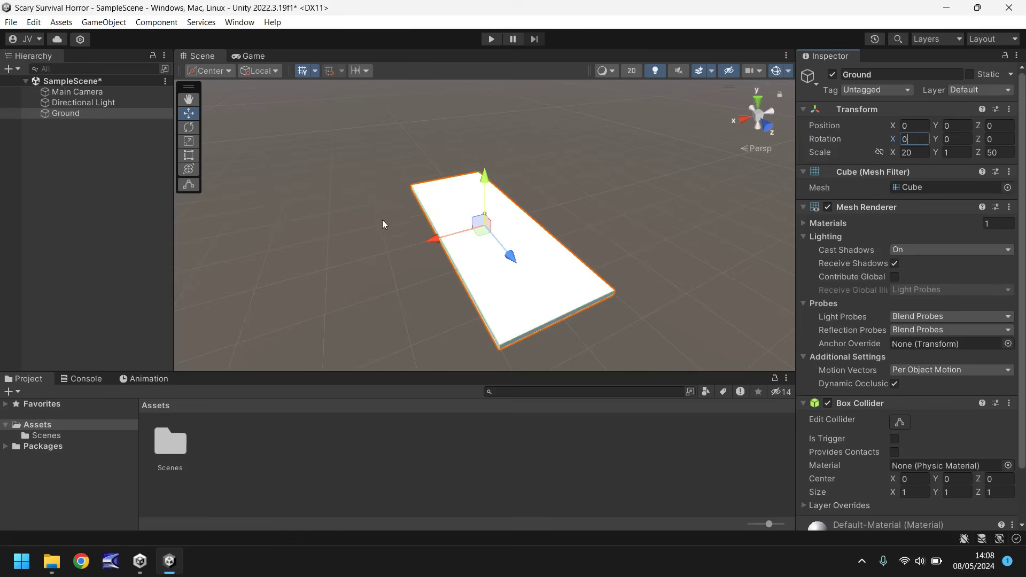
Duplicate the Ground and move the copy along the X axis to position 20, directly beside the original.
click(72, 112)
key(ctrl+d)
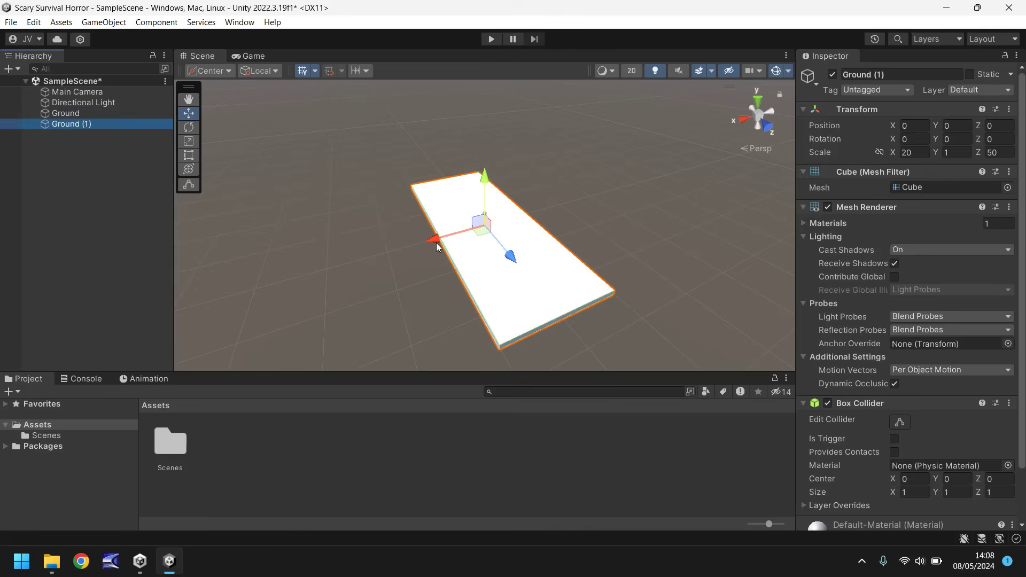
drag(436, 240, 333, 264)
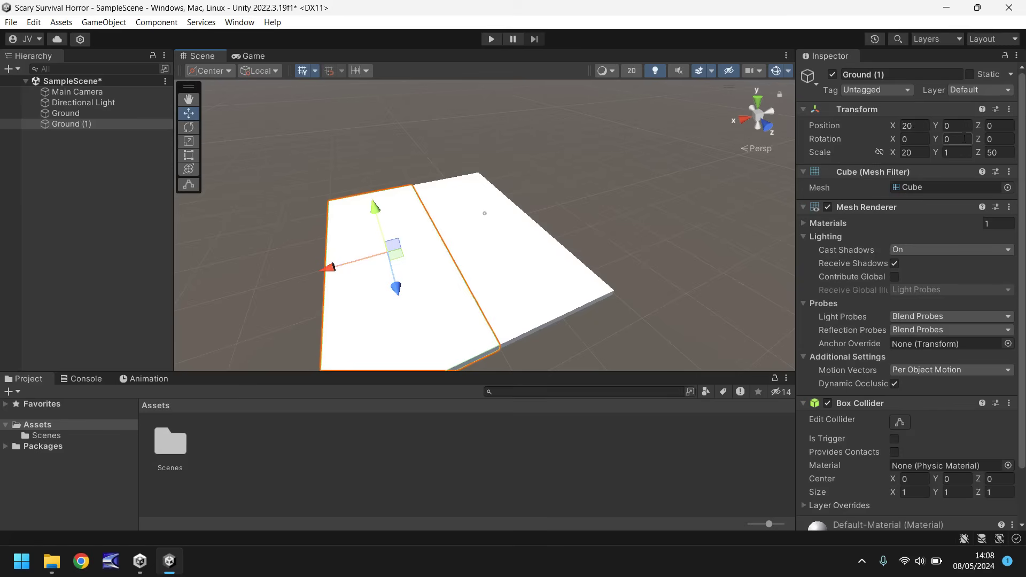
drag(331, 266, 280, 279)
key(ctrl+z)
mouse_move(332, 268)
mouse_down()
mouse_move(259, 280)
mouse_move(331, 266)
mouse_up()
Try moving the original Ground slab freely in the scene and undo the move.
scroll(475, 258, up, 3)
scroll(494, 264, up, 2)
click(496, 265)
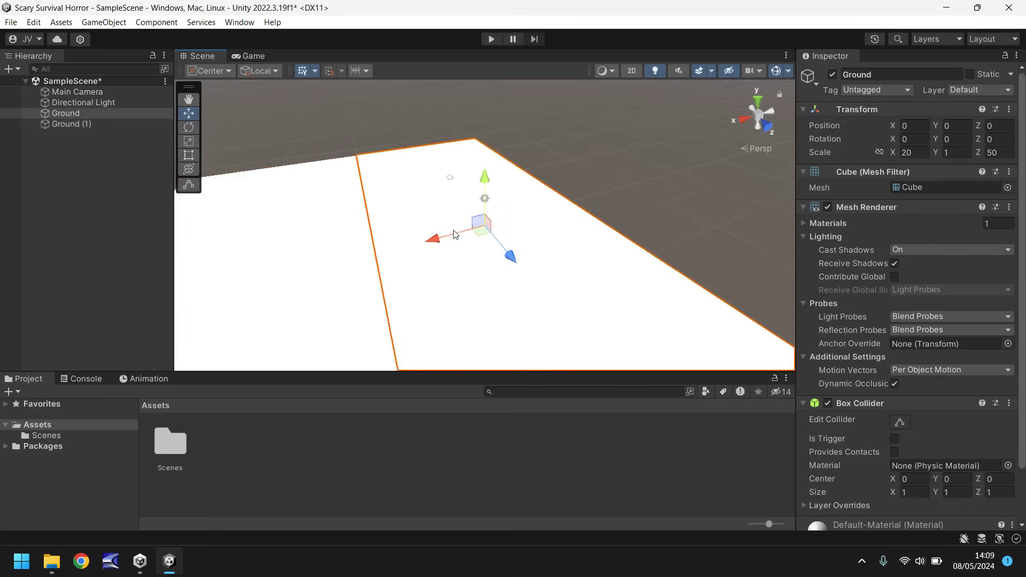
drag(455, 236, 455, 67)
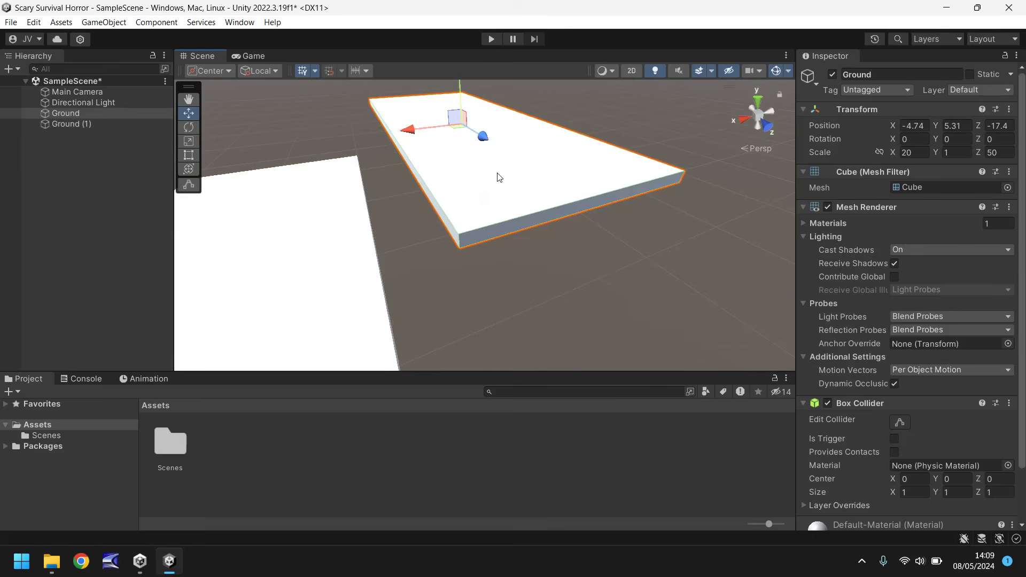
key(ctrl+z)
key(f)
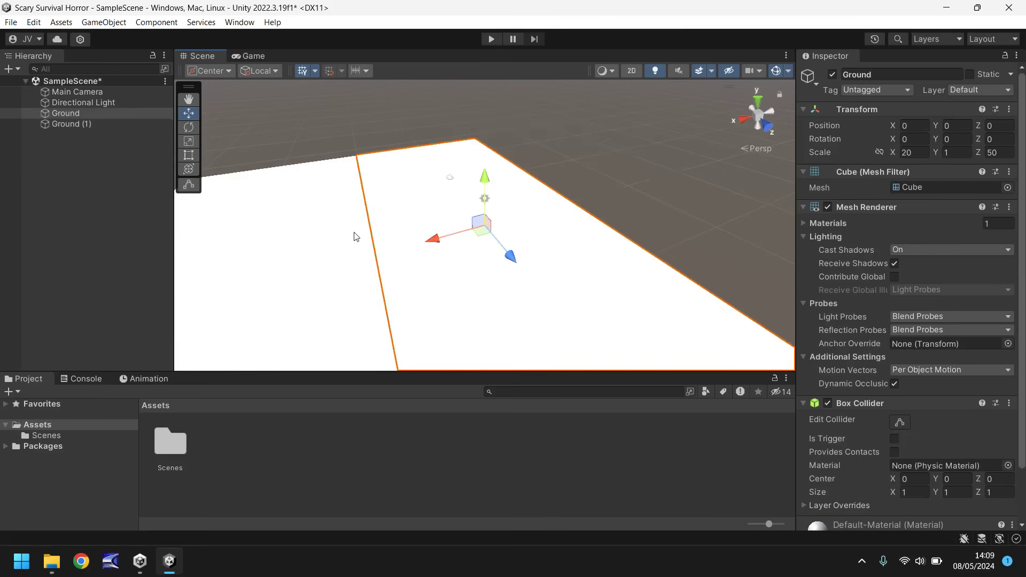
Delete the duplicated Ground slab from the scene.
click(337, 246)
key(Delete)
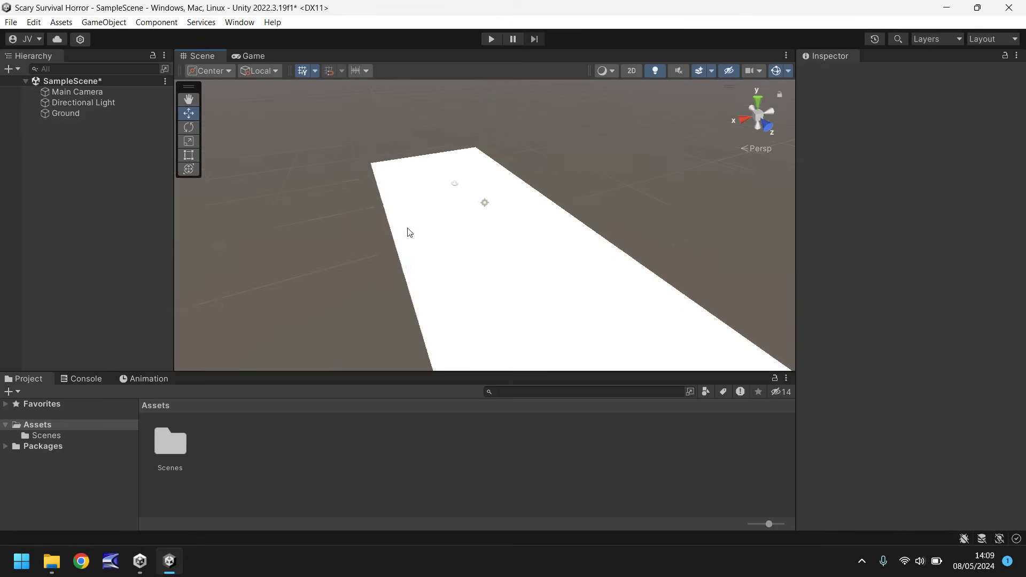
scroll(408, 231, down, 2)
right_drag(366, 195, 367, 246)
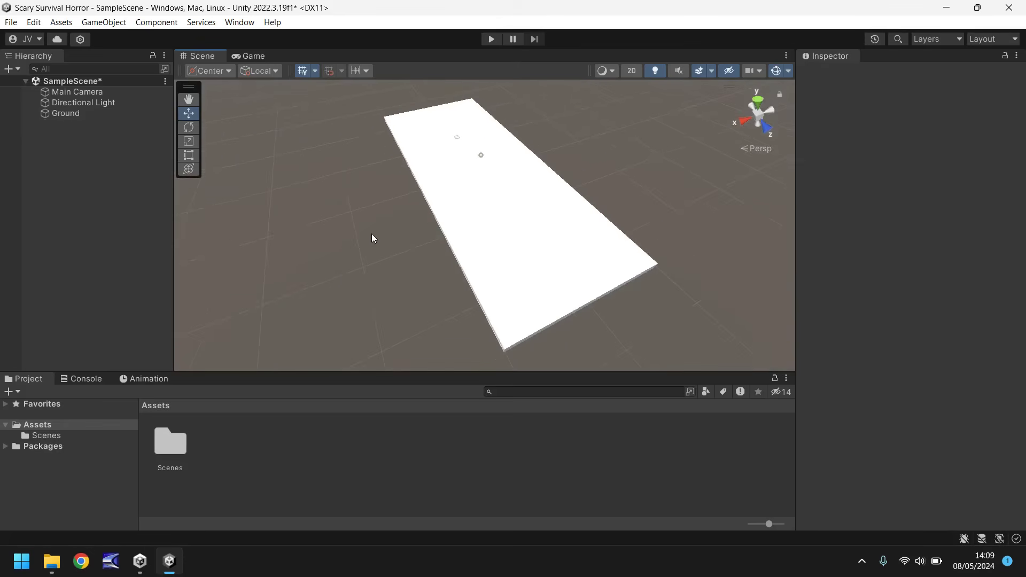